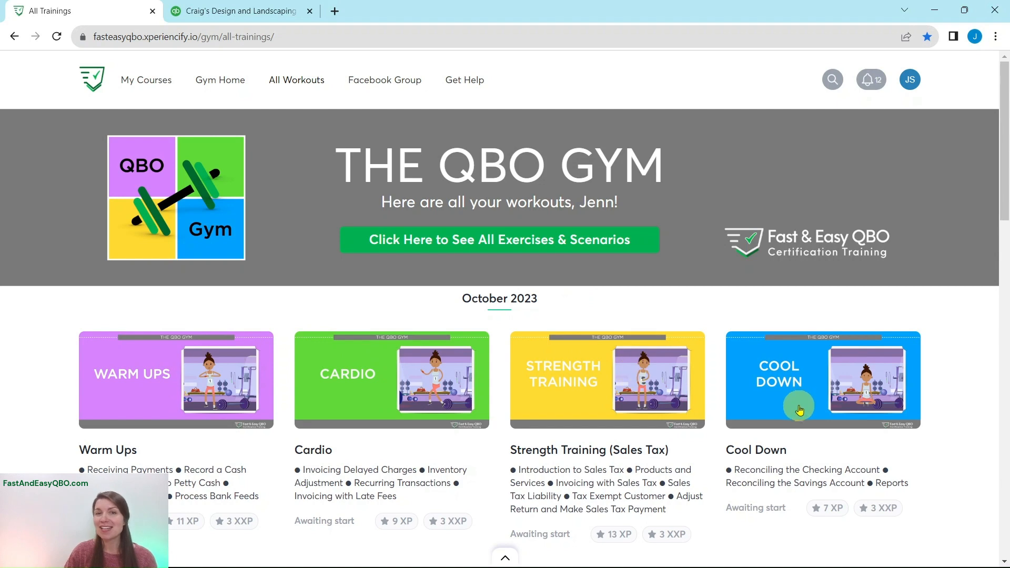
Open the October 2023 Cardio workout and launch its hands-on exercise on updating recurring transactions
click(353, 404)
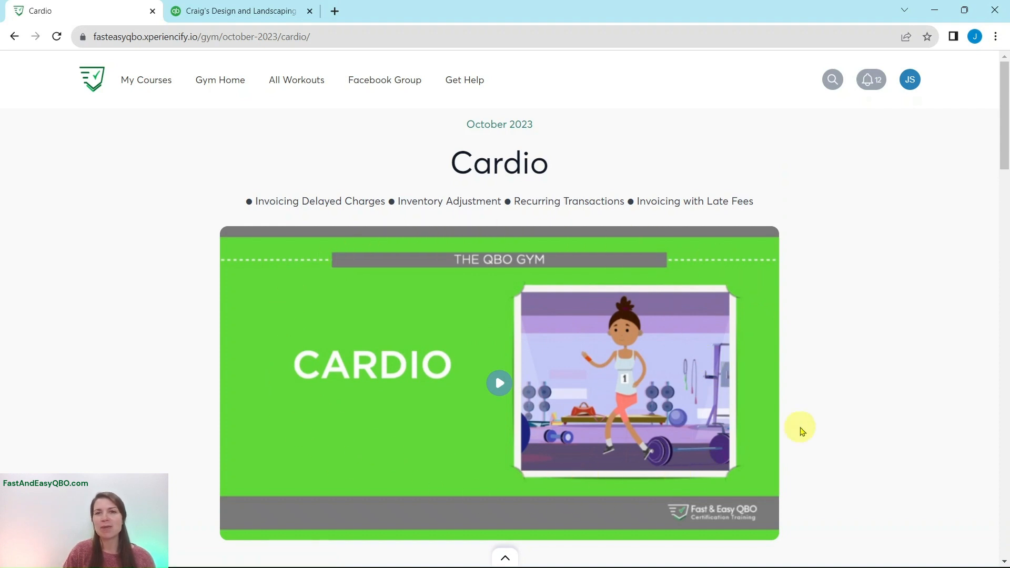
scroll(795, 424, down, 12)
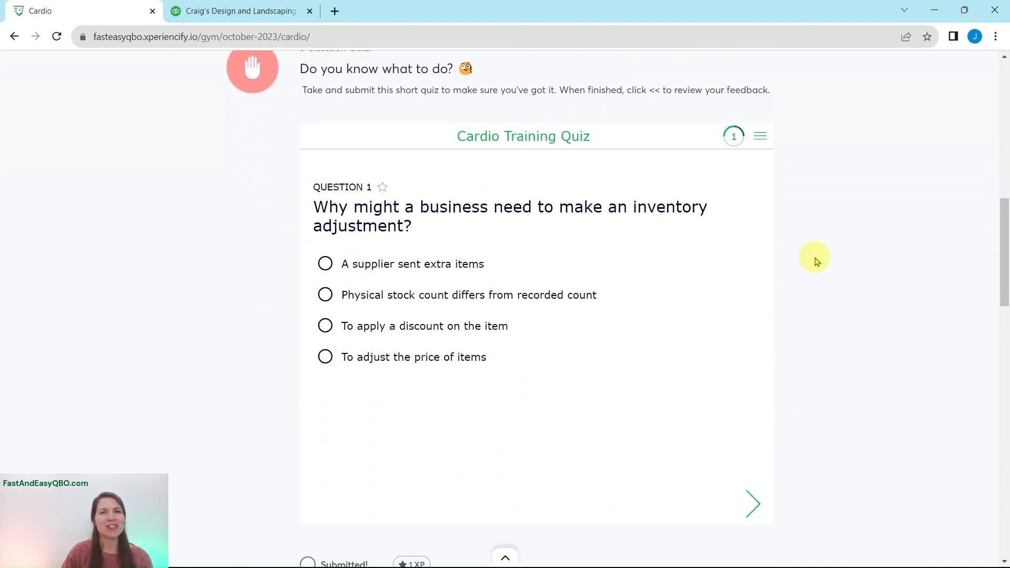
scroll(828, 297, down, 10)
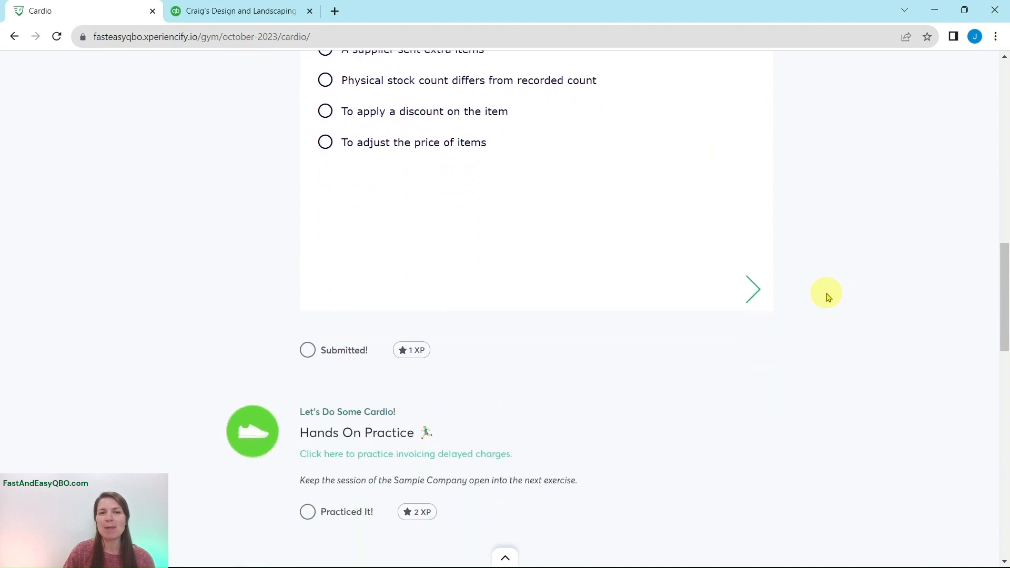
scroll(827, 297, down, 3)
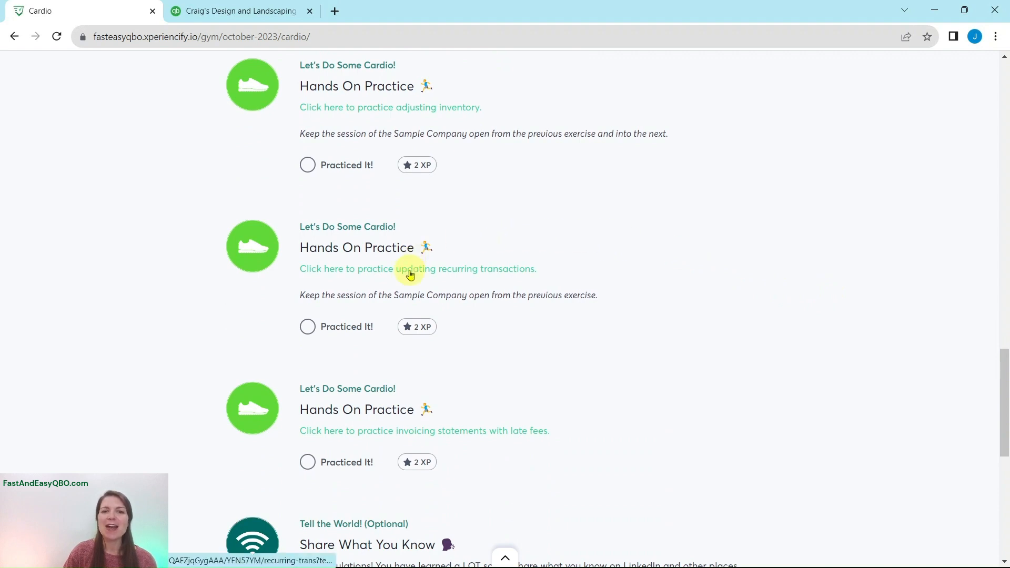
click(410, 270)
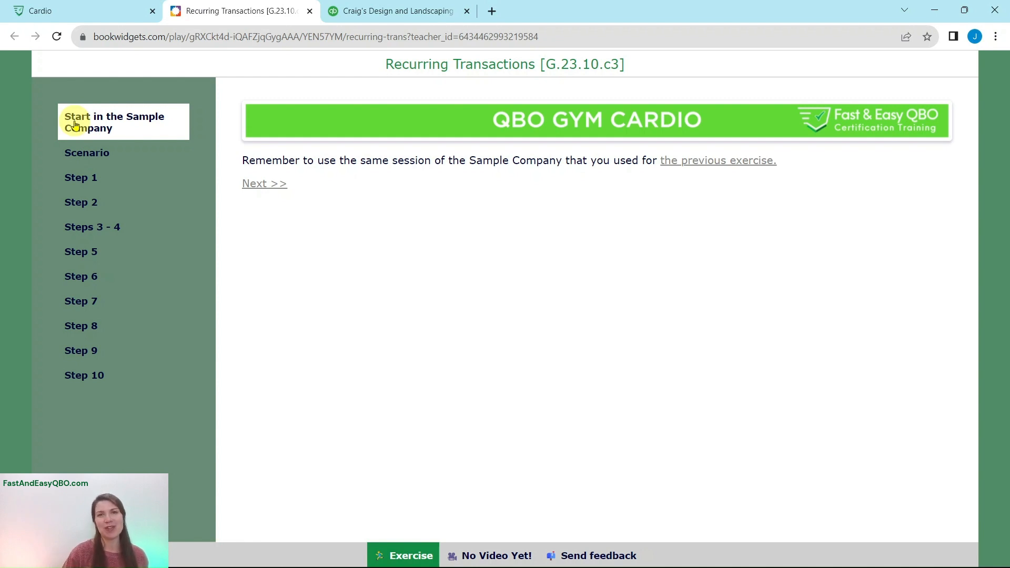
Read the exercise's Scenario and Step 1, and open the Recurring Transactions list in the QuickBooks sample company
click(83, 153)
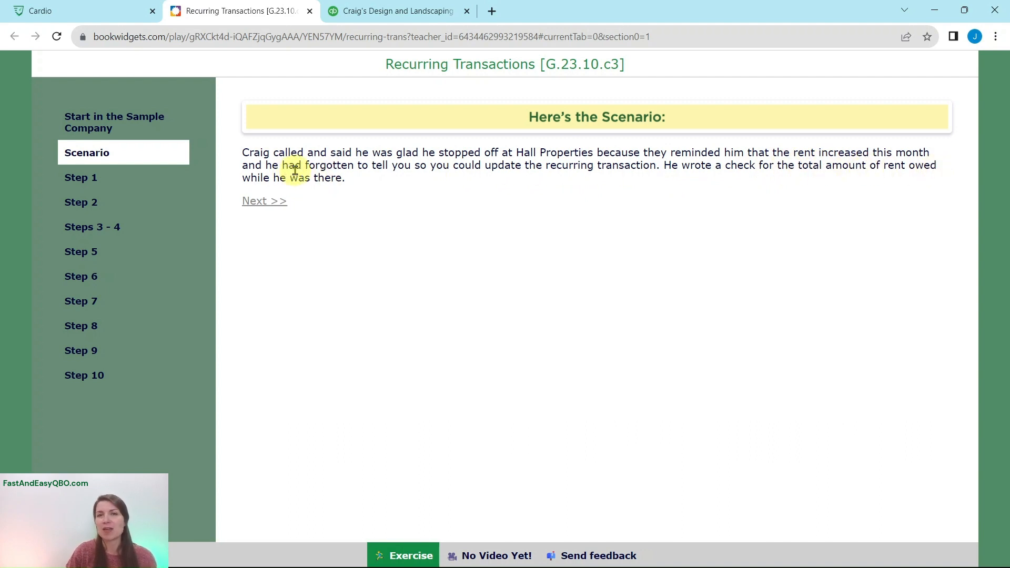
click(77, 177)
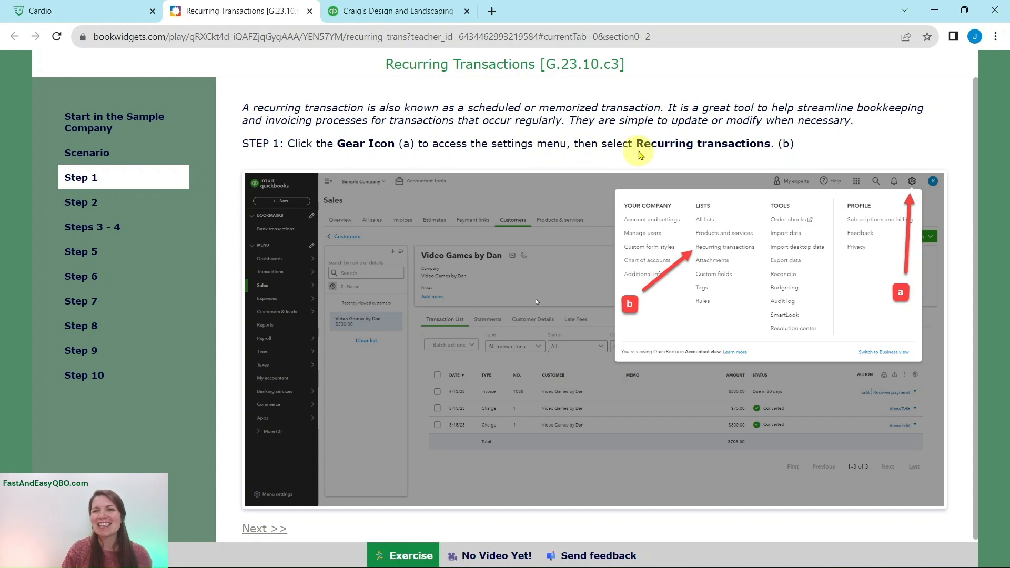
click(416, 12)
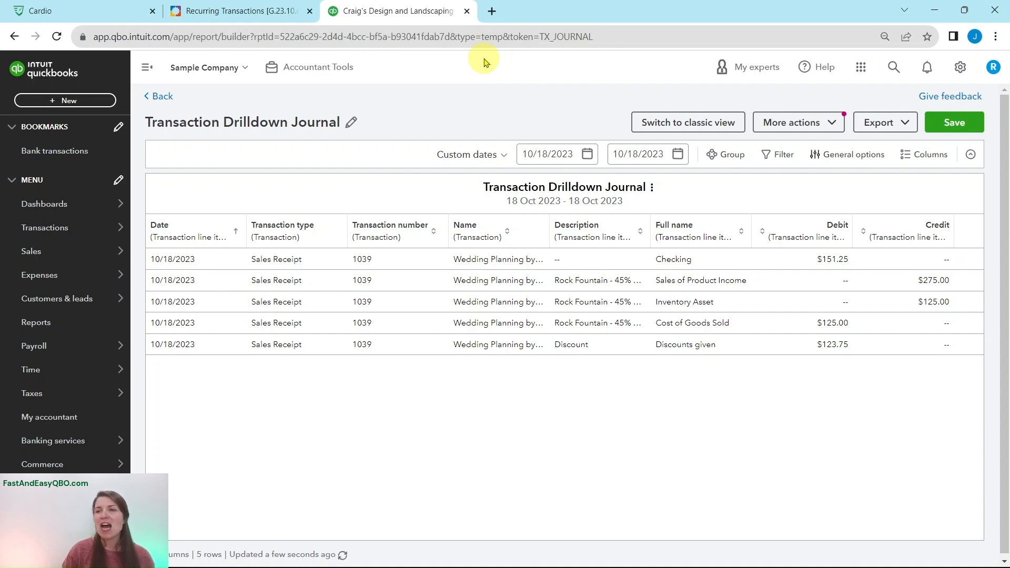
click(959, 69)
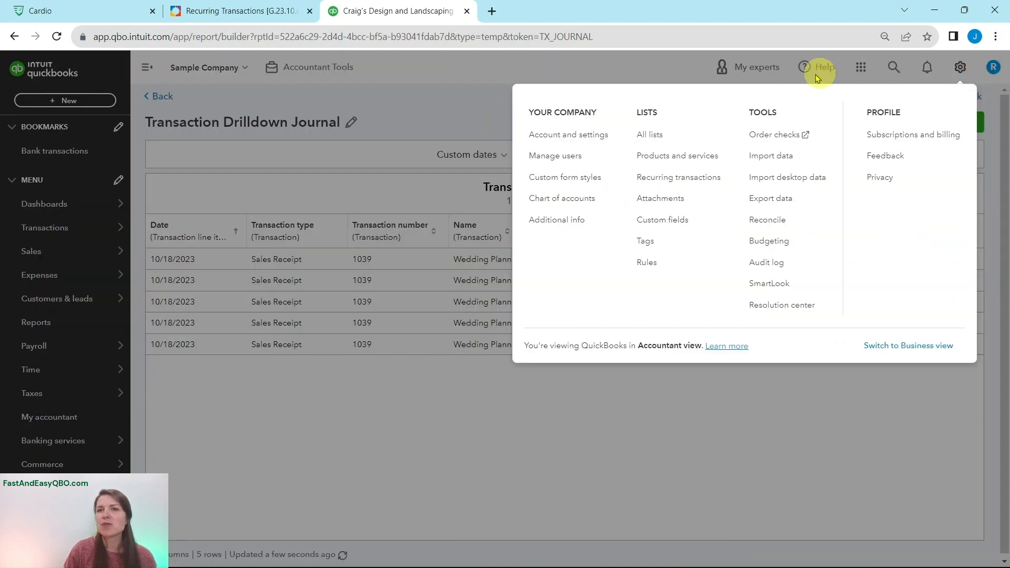
click(655, 179)
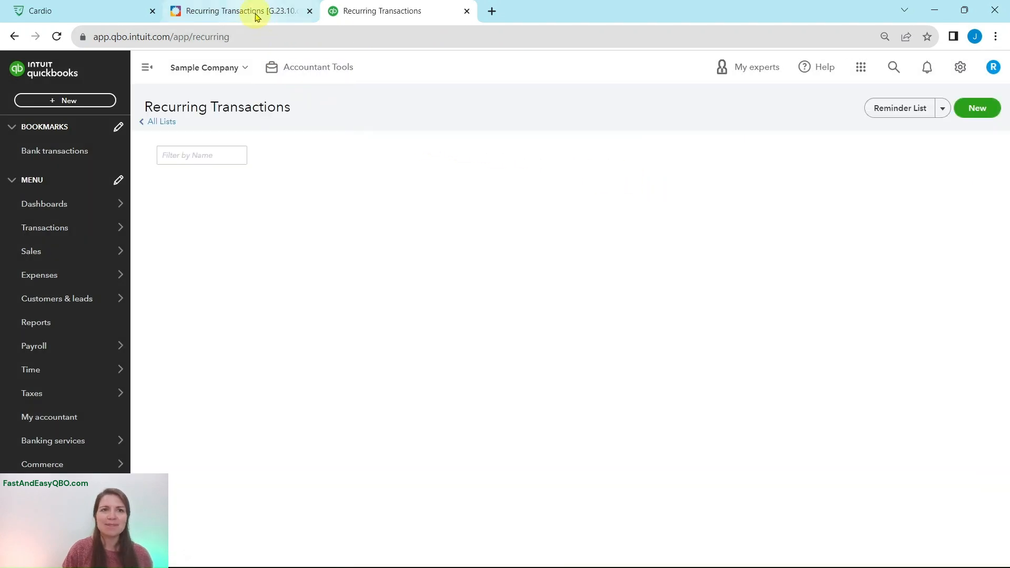
Read Step 2 of the exercise and open the Monthly Building Lease template for editing in QuickBooks
click(253, 11)
click(79, 202)
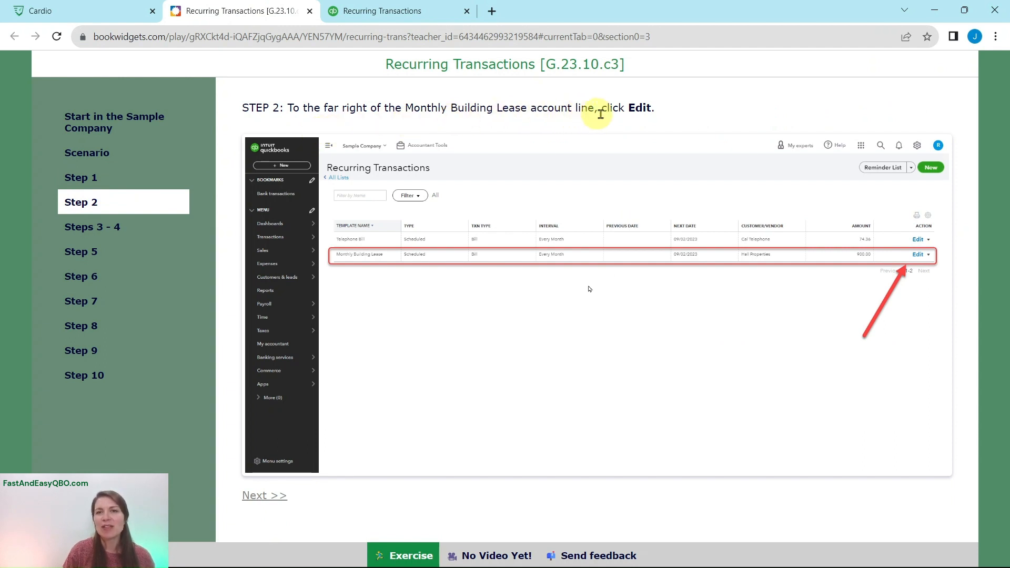
click(395, 12)
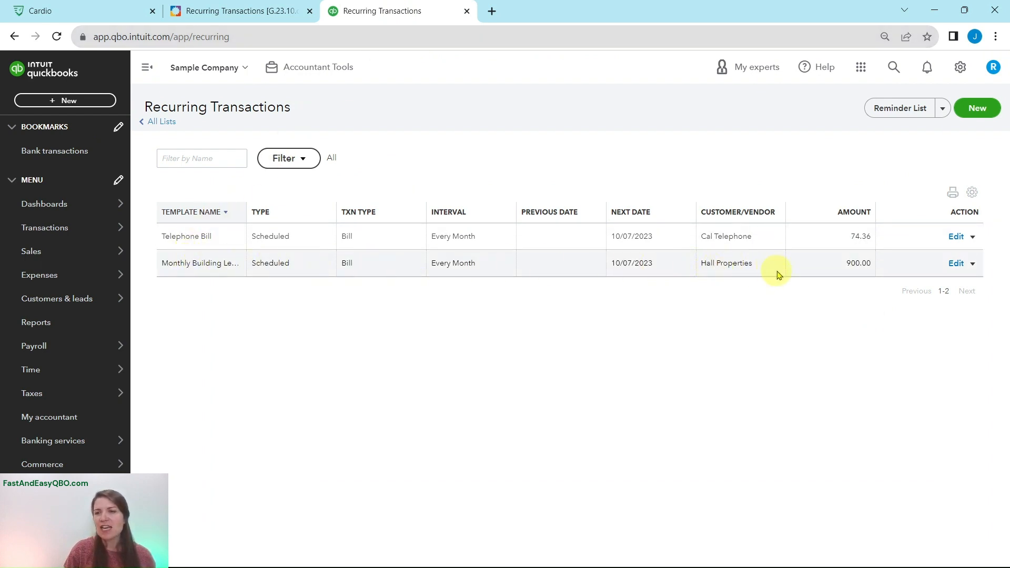
click(956, 265)
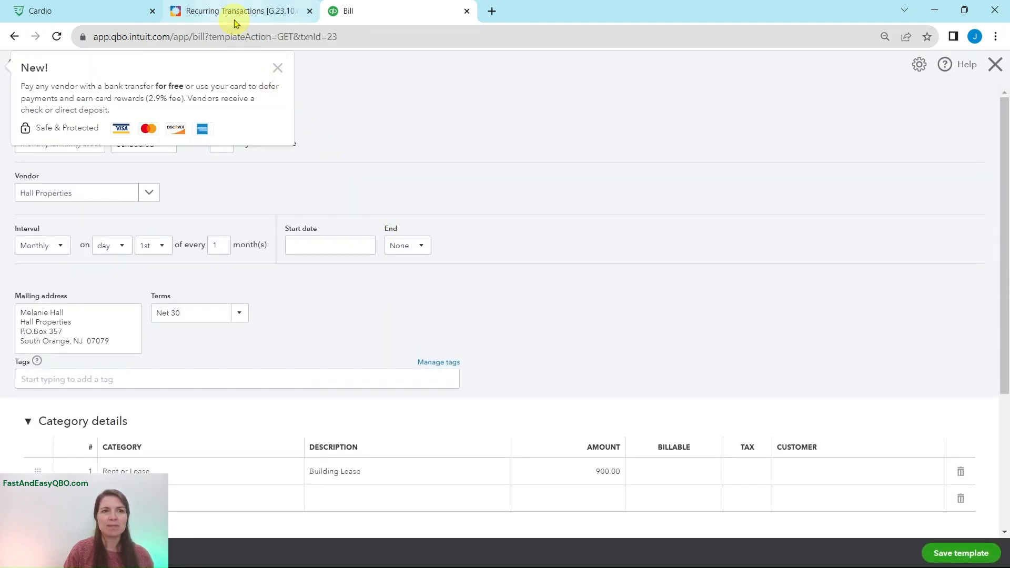
Read Steps 3 - 4 of the exercise and set the Building Lease line's amount to 1,000.00 in the recurring bill
click(263, 13)
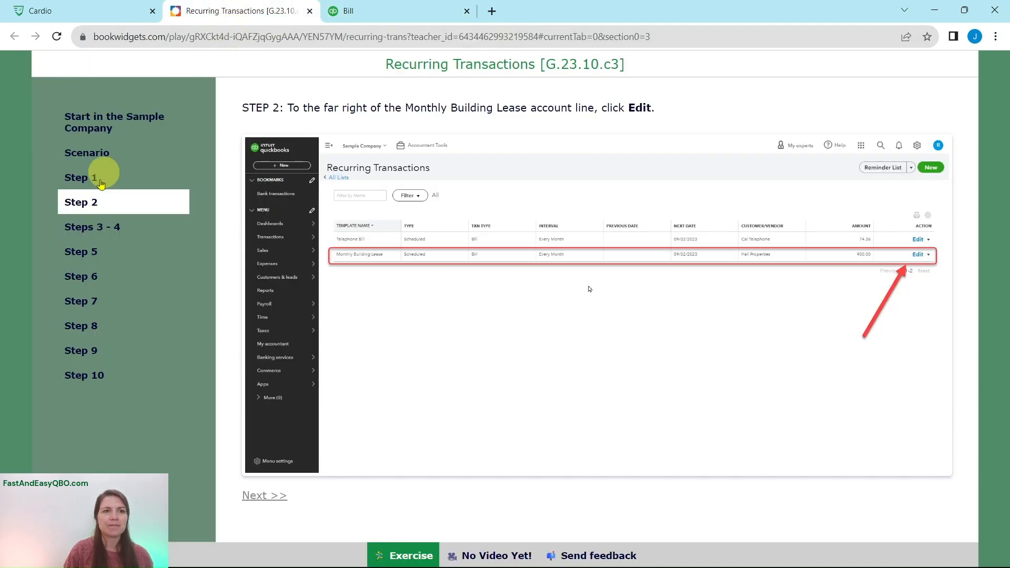
click(71, 227)
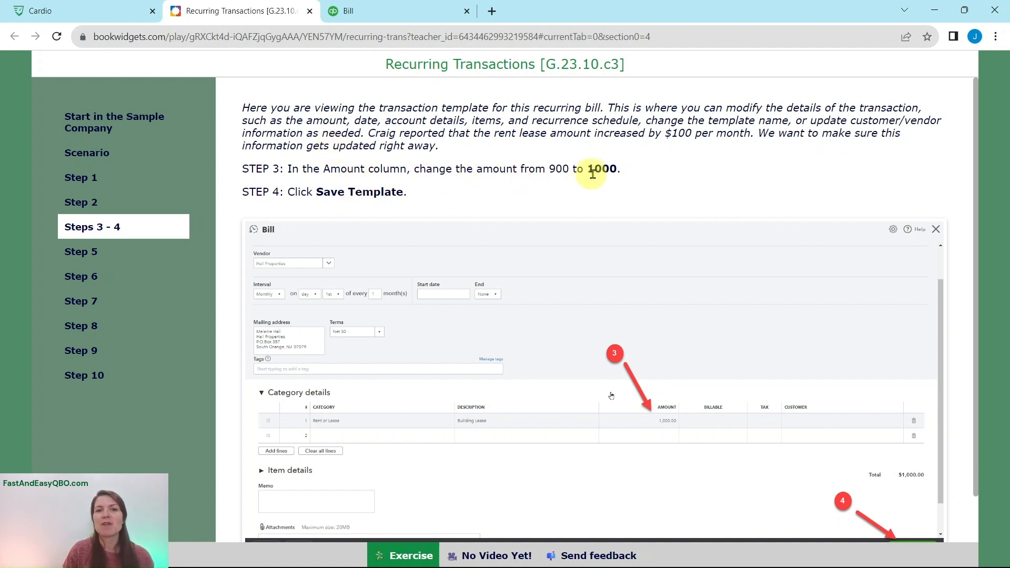
click(384, 15)
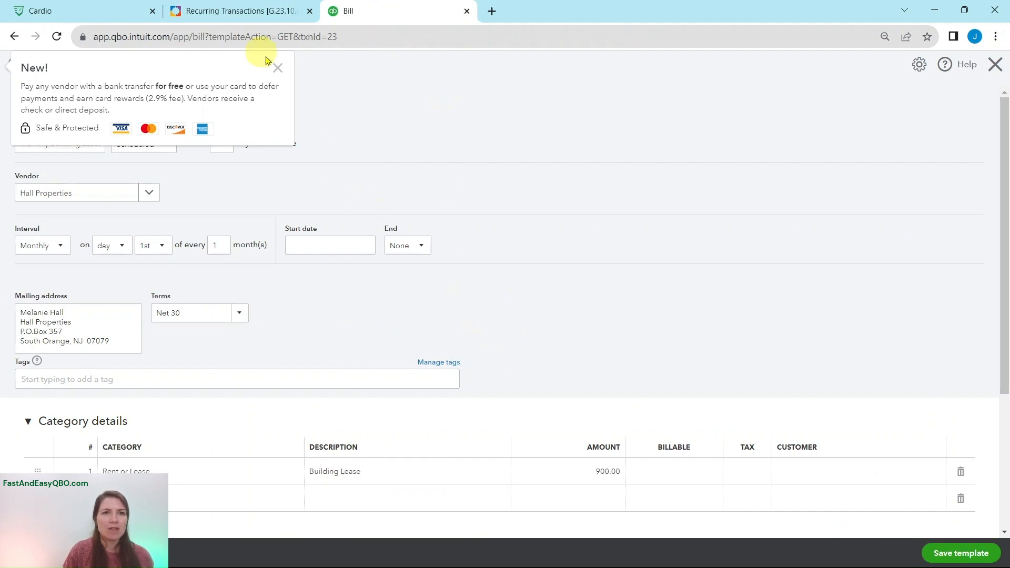
click(277, 69)
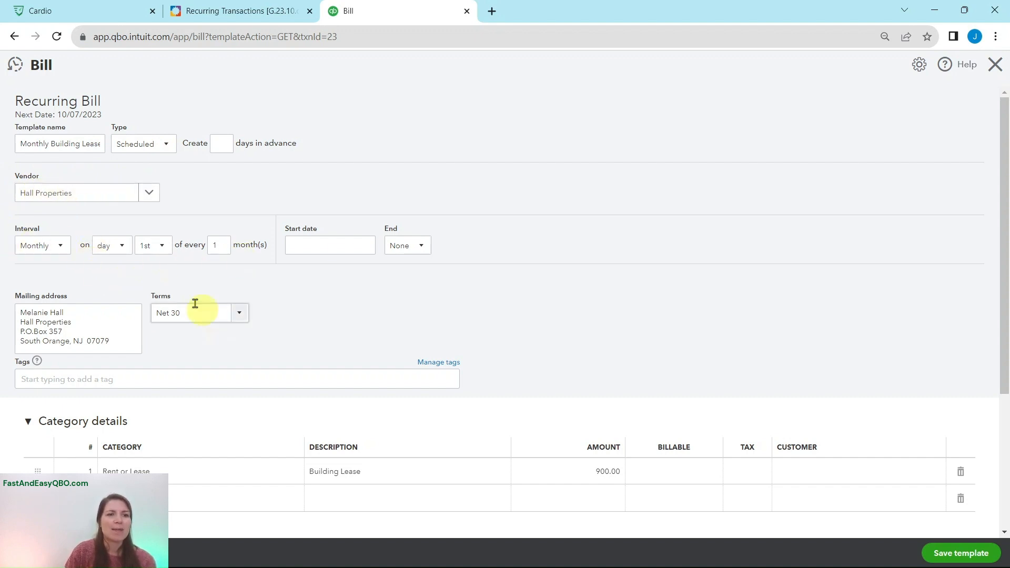
scroll(636, 322, down, 4)
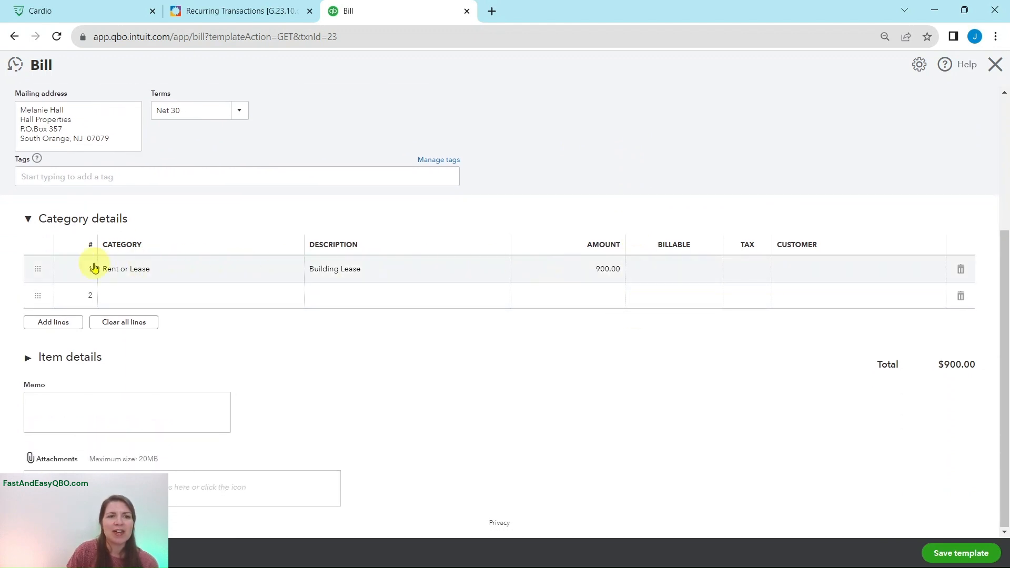
click(600, 272)
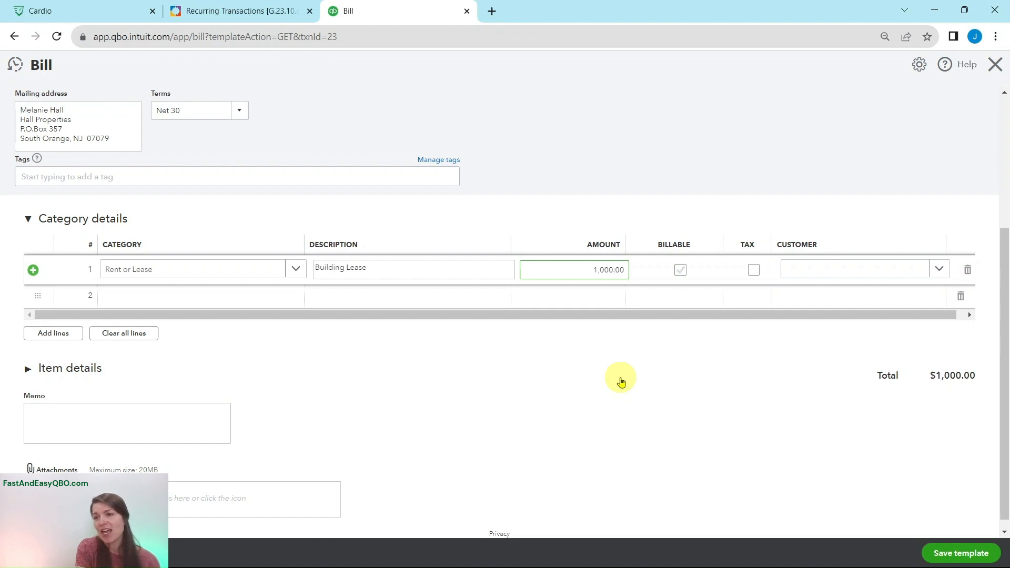
Review the recurring bill against the exercise instructions and save the template
scroll(892, 311, up, 4)
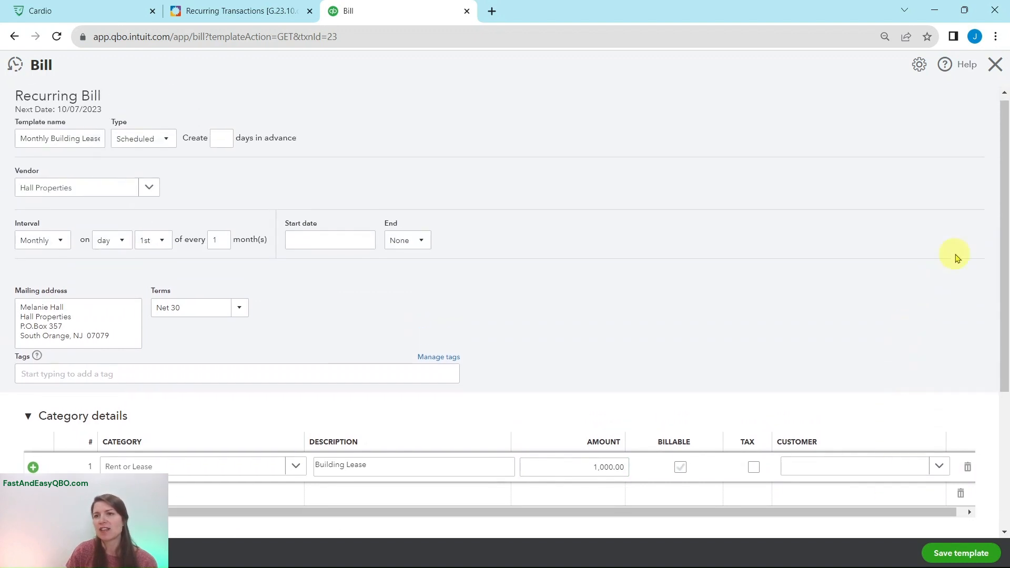
scroll(968, 267, down, 4)
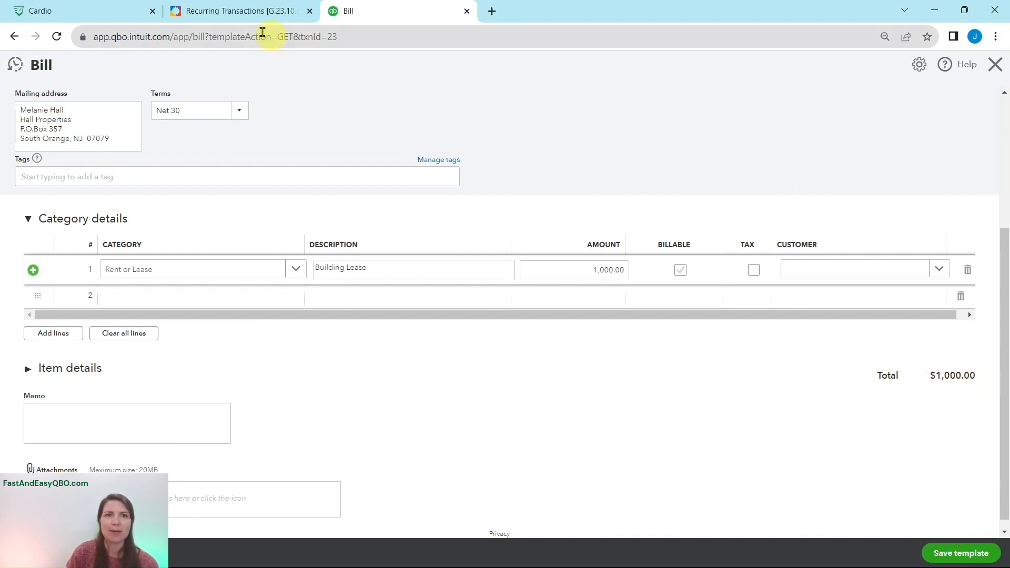
click(253, 11)
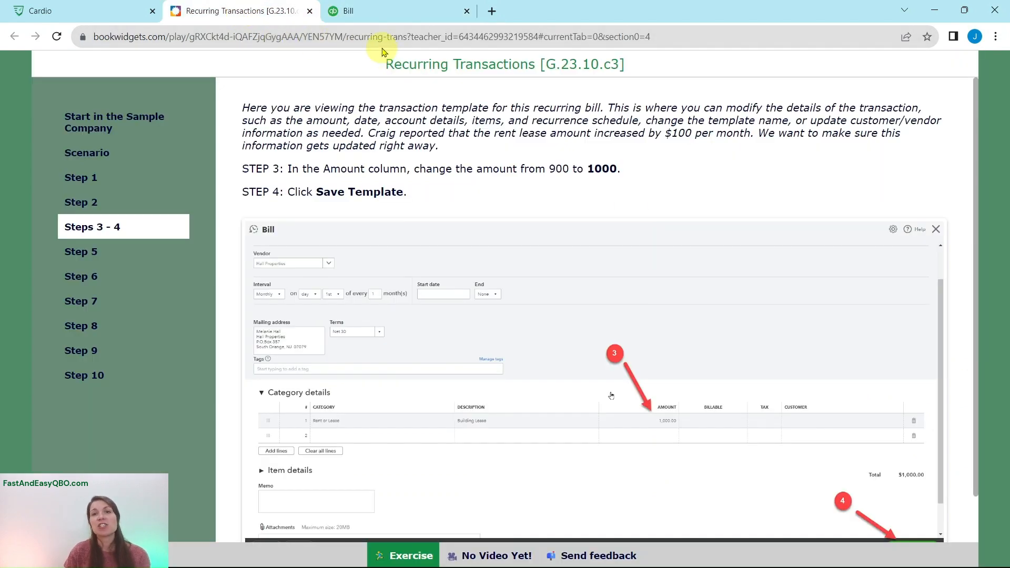
click(343, 16)
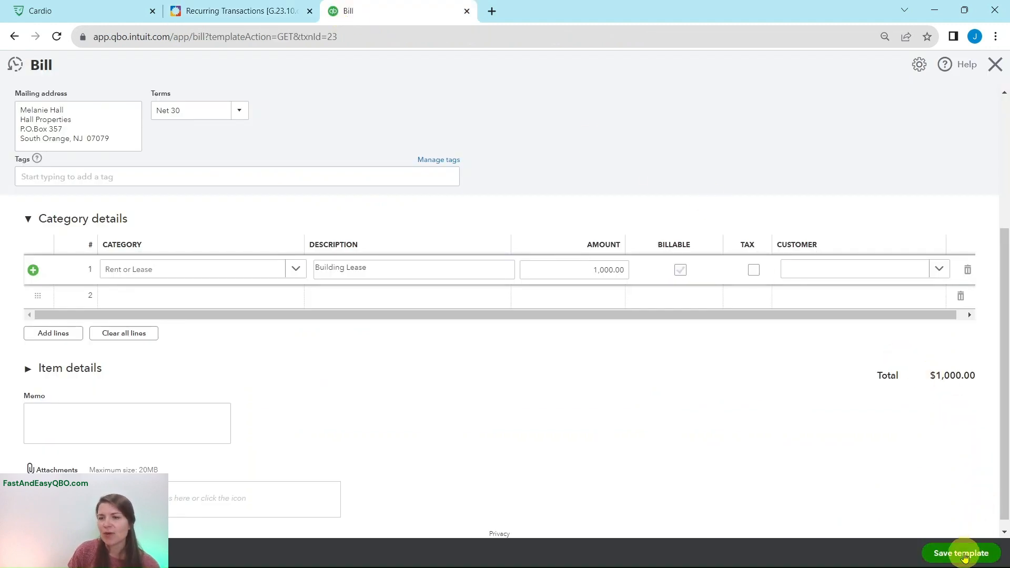
click(965, 554)
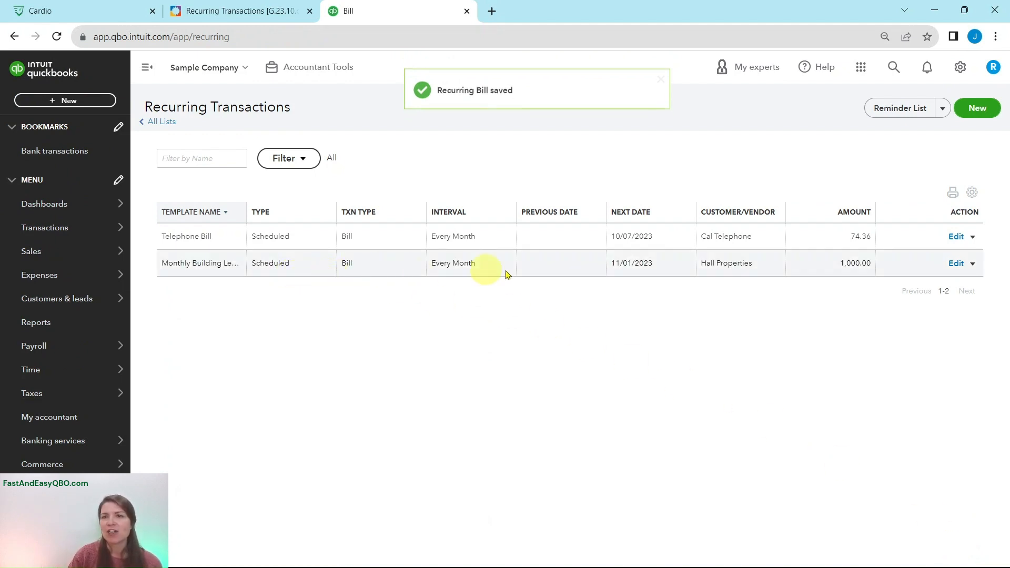
Read Step 5 of the exercise and use the Monthly Building Lease template to generate a new bill
click(268, 12)
click(81, 258)
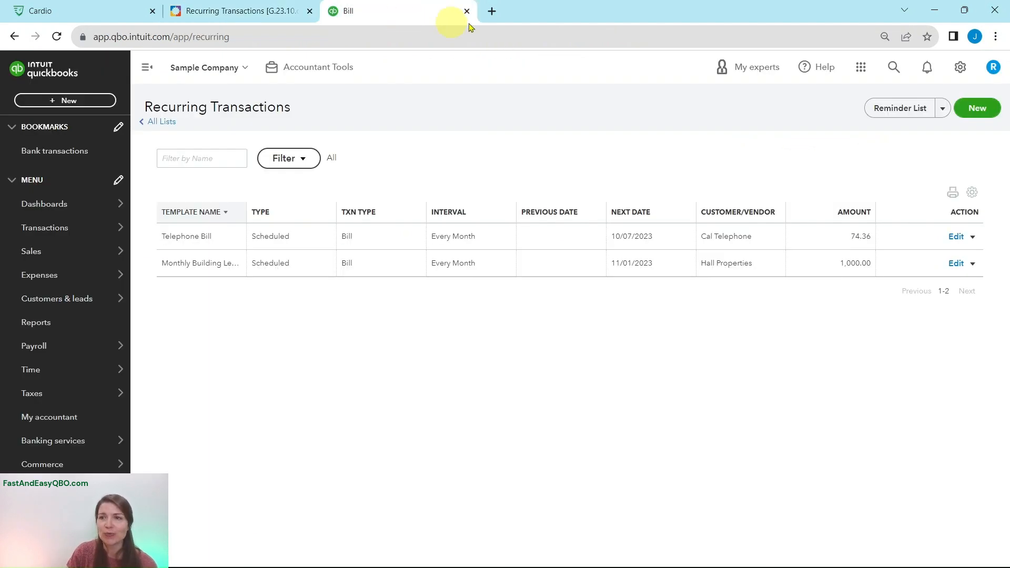
click(415, 16)
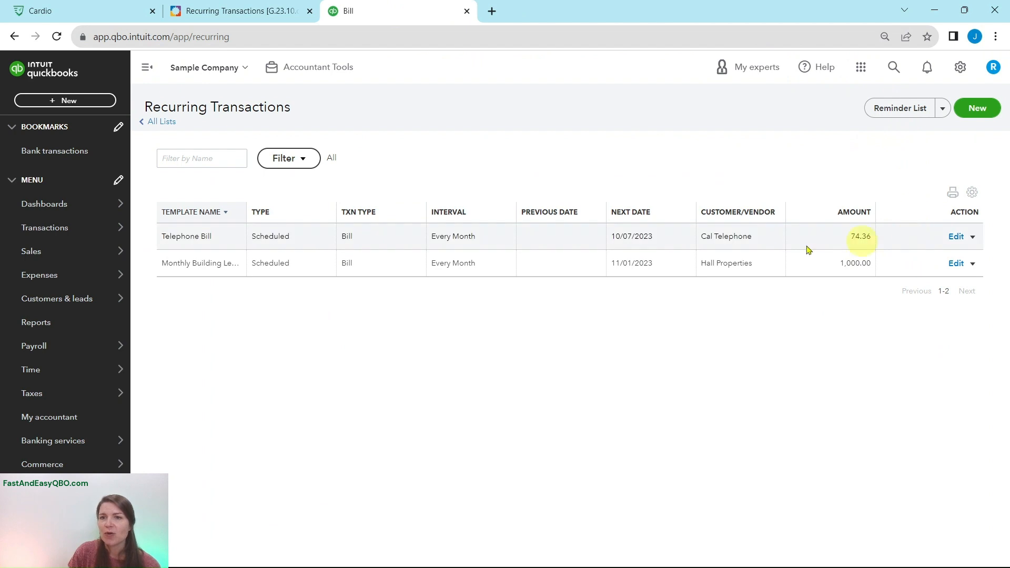
click(972, 264)
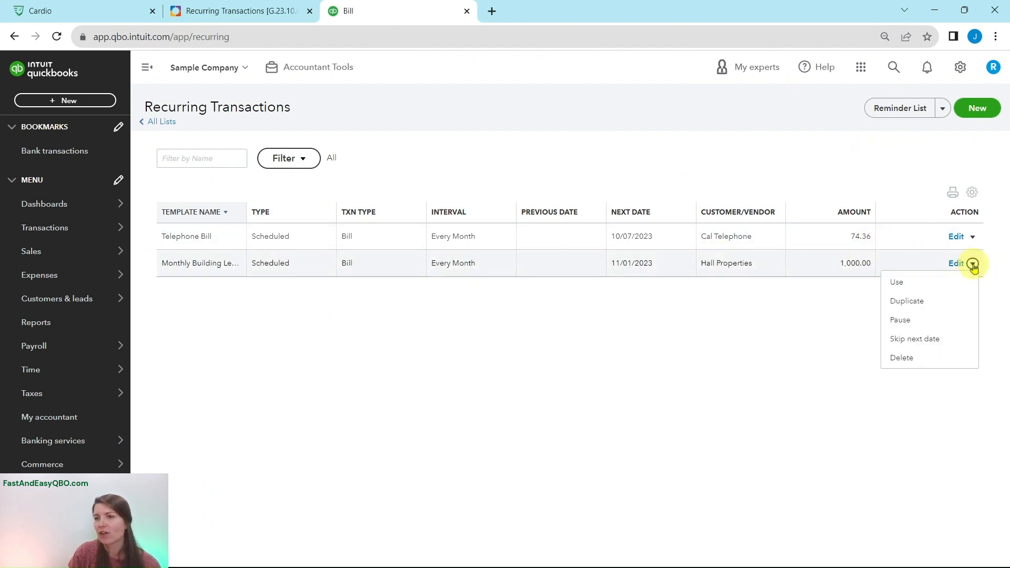
click(917, 284)
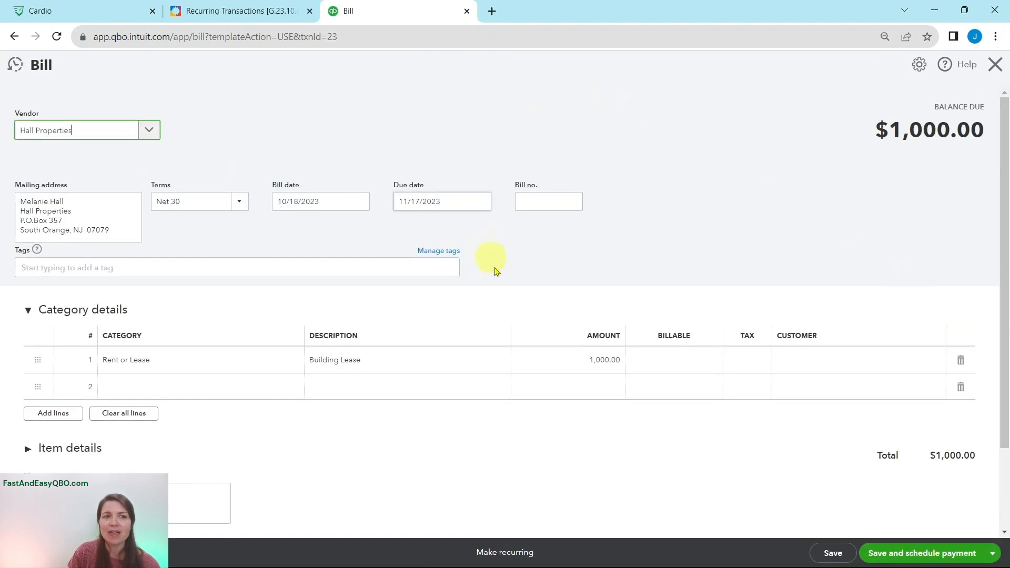
Check Step 6 of the exercise against the new Hall Properties bill, and save and close the bill
click(243, 15)
click(93, 277)
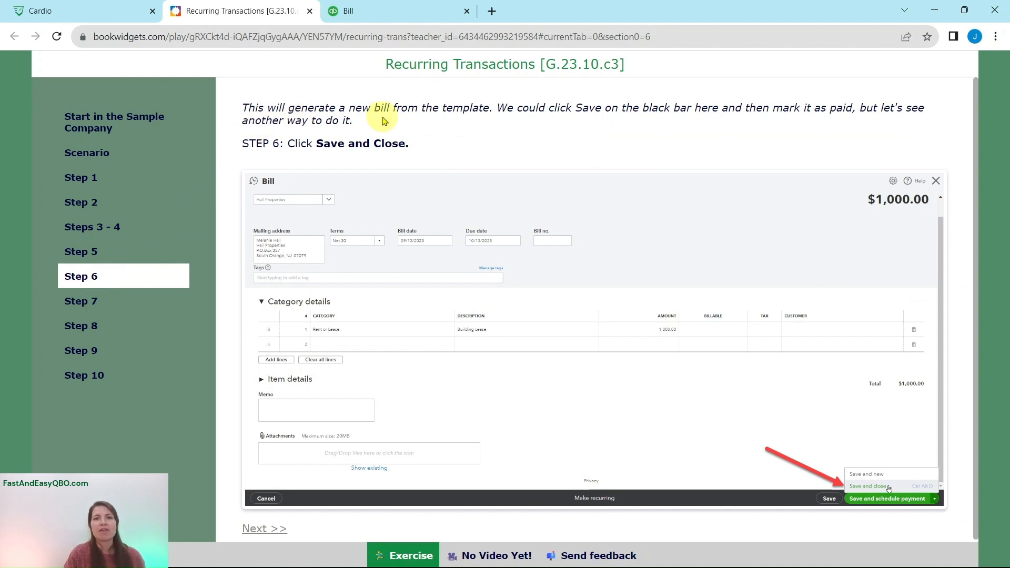
click(377, 12)
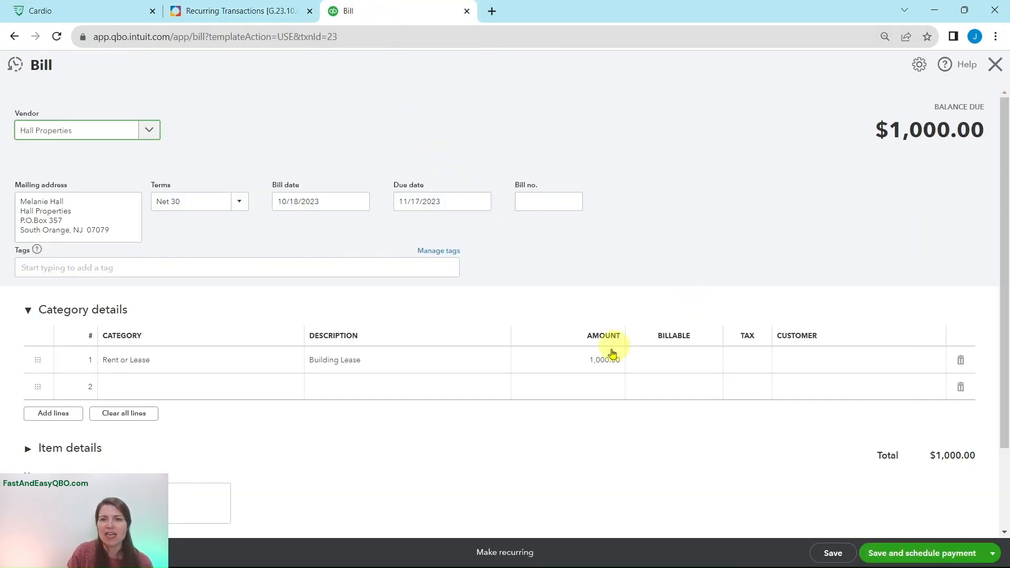
click(213, 16)
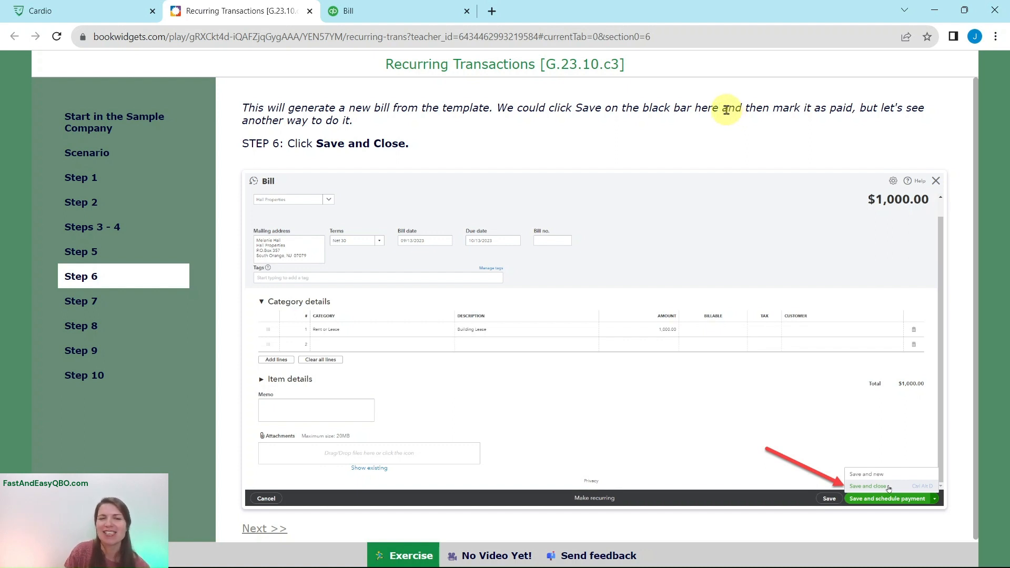
click(416, 20)
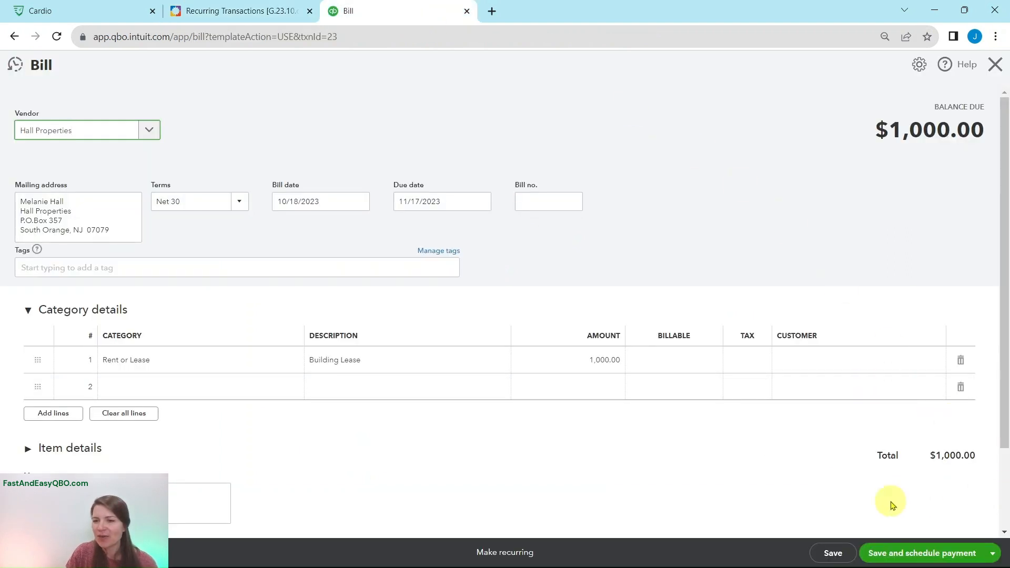
click(992, 555)
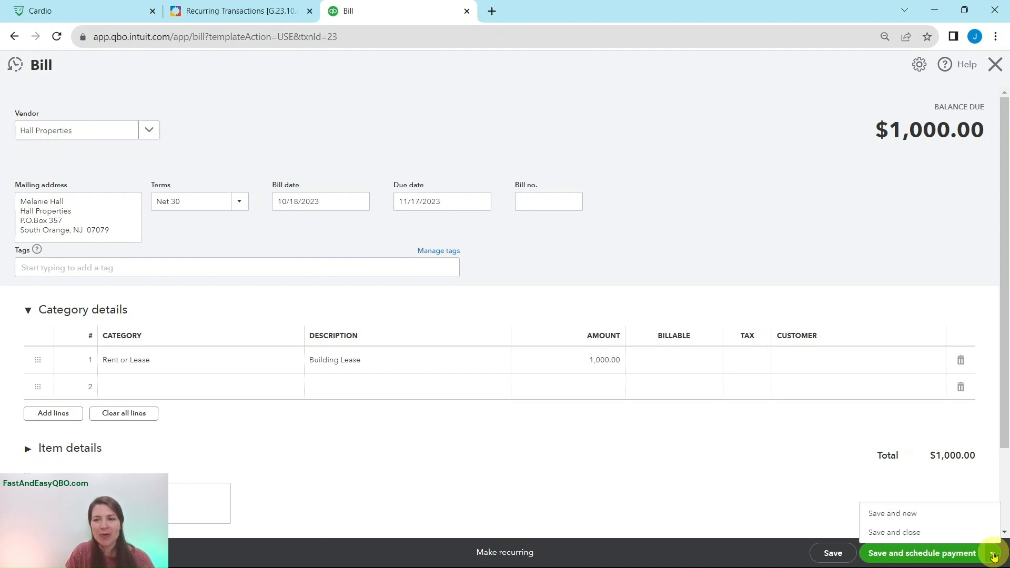
click(908, 536)
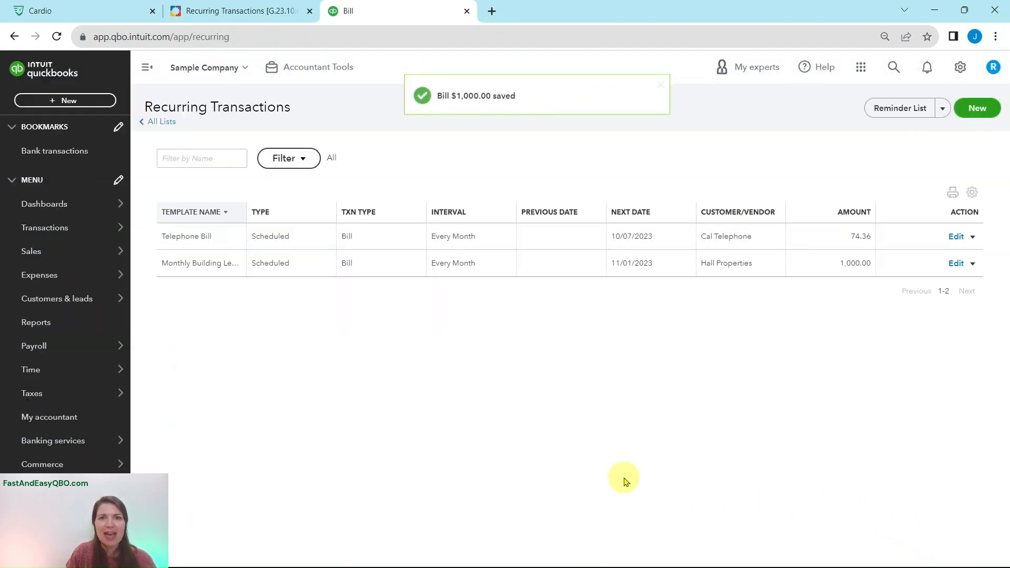
Read Step 7 of the exercise and open the Bills list under Expenses in QuickBooks Online
click(247, 12)
click(94, 306)
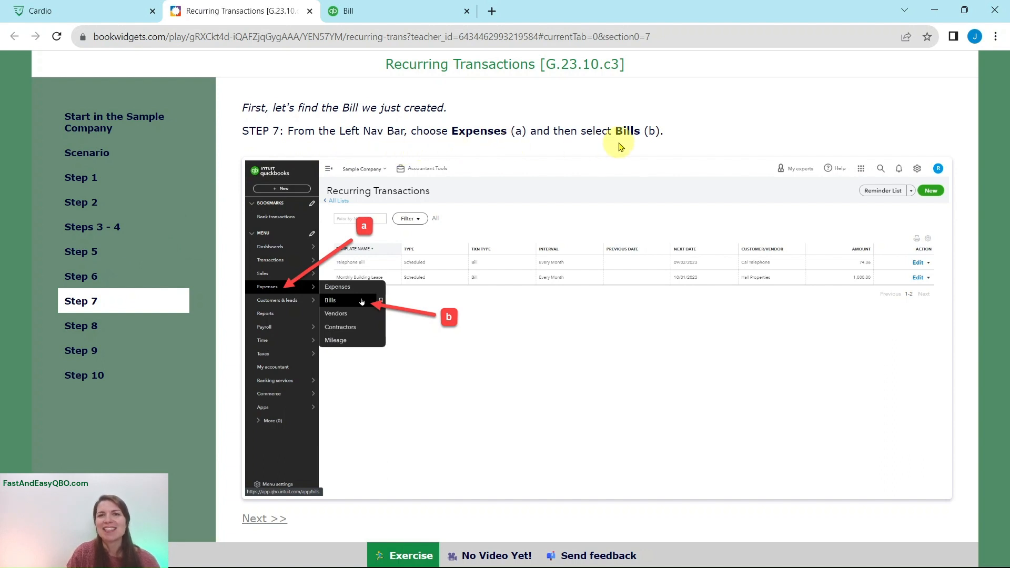
click(412, 12)
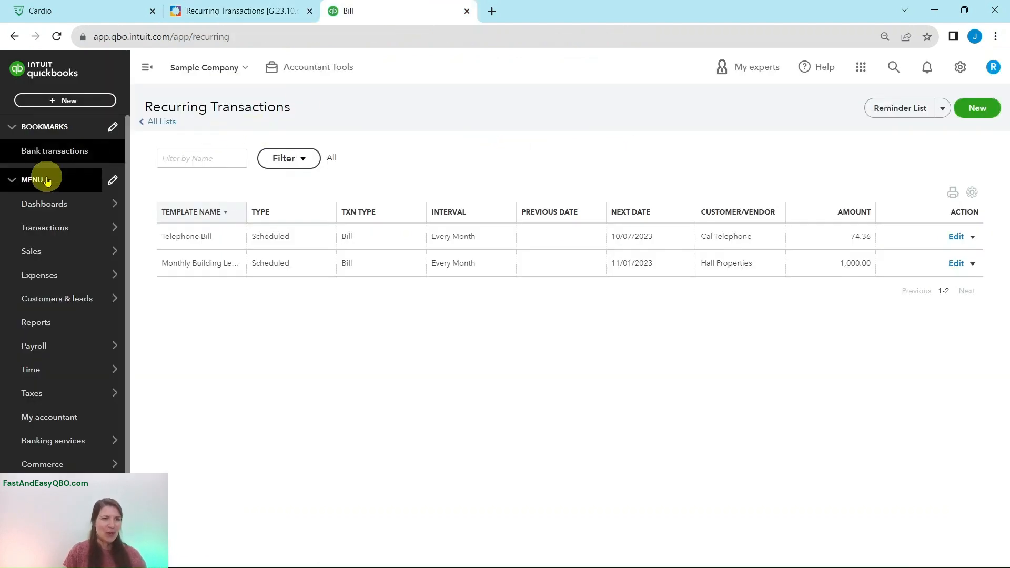
mouse_move(37, 276)
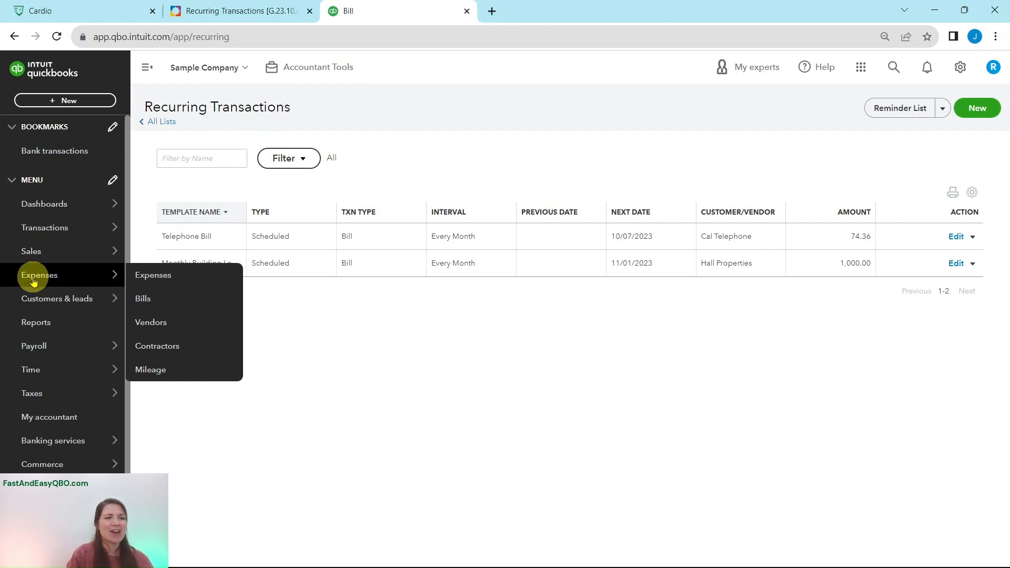
click(157, 302)
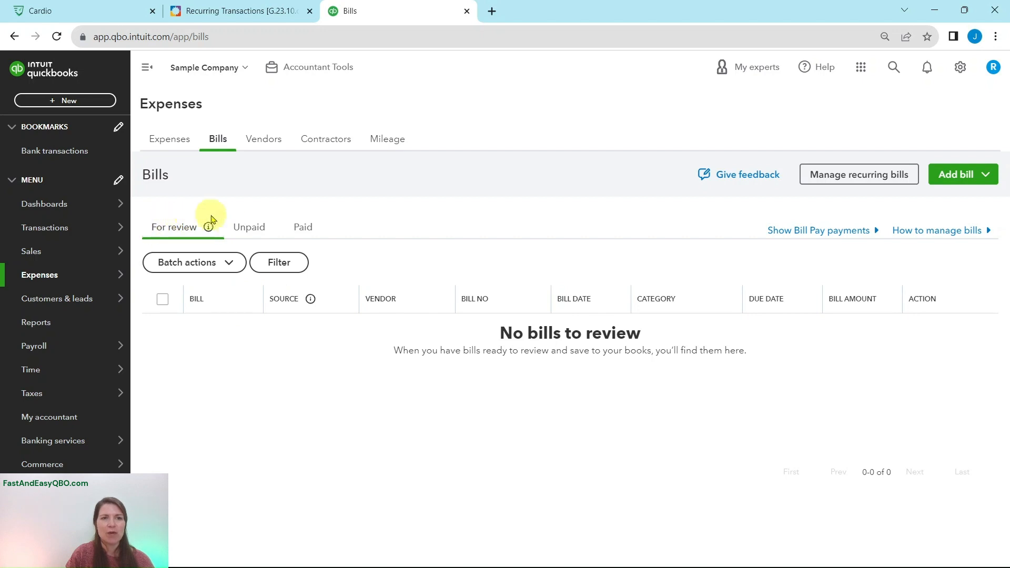
Read Step 8 of the exercise and show the unpaid bills down to the Hall Properties bill
click(271, 11)
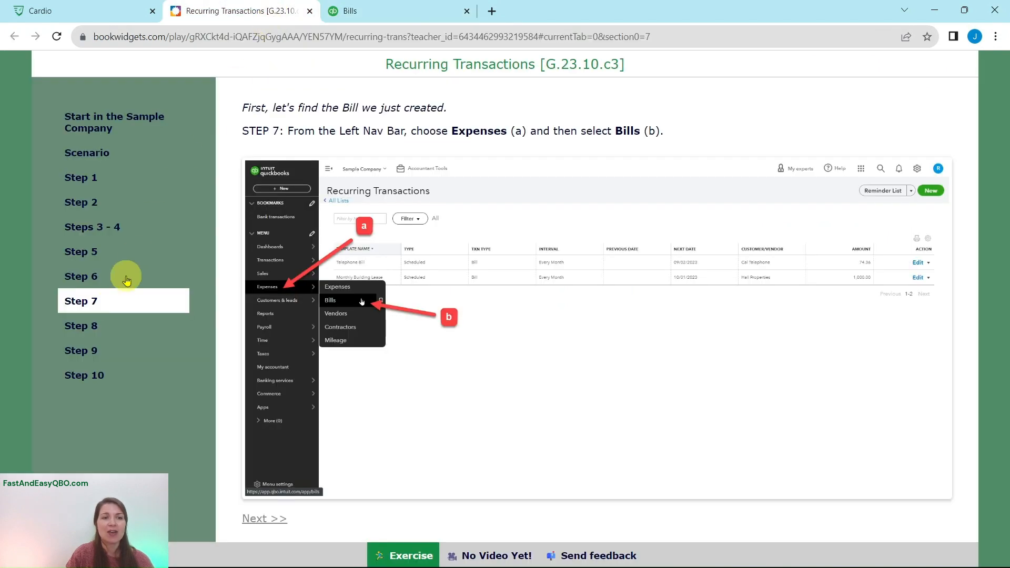
click(97, 326)
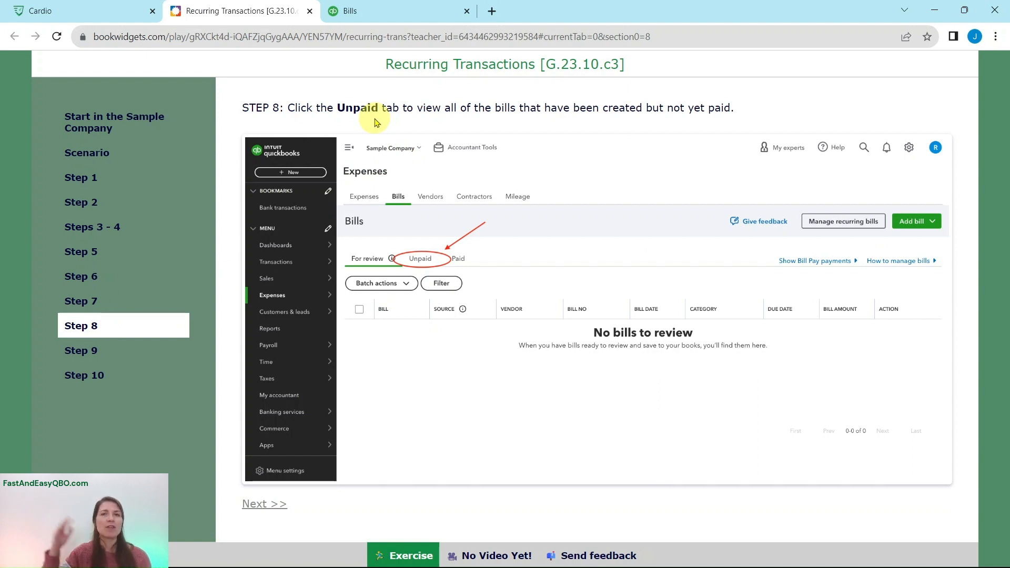
click(402, 11)
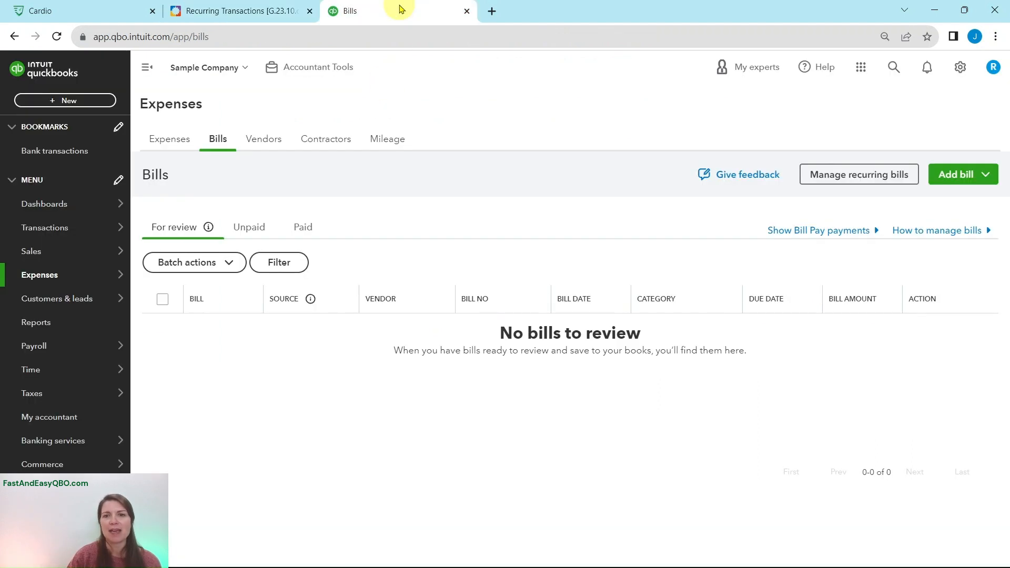
click(245, 231)
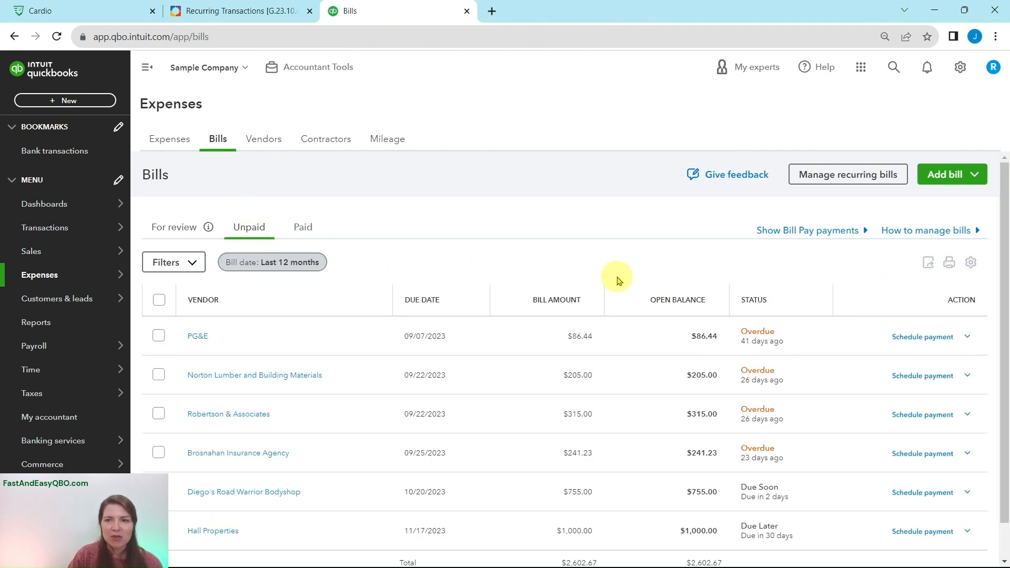
scroll(599, 292, down, 1)
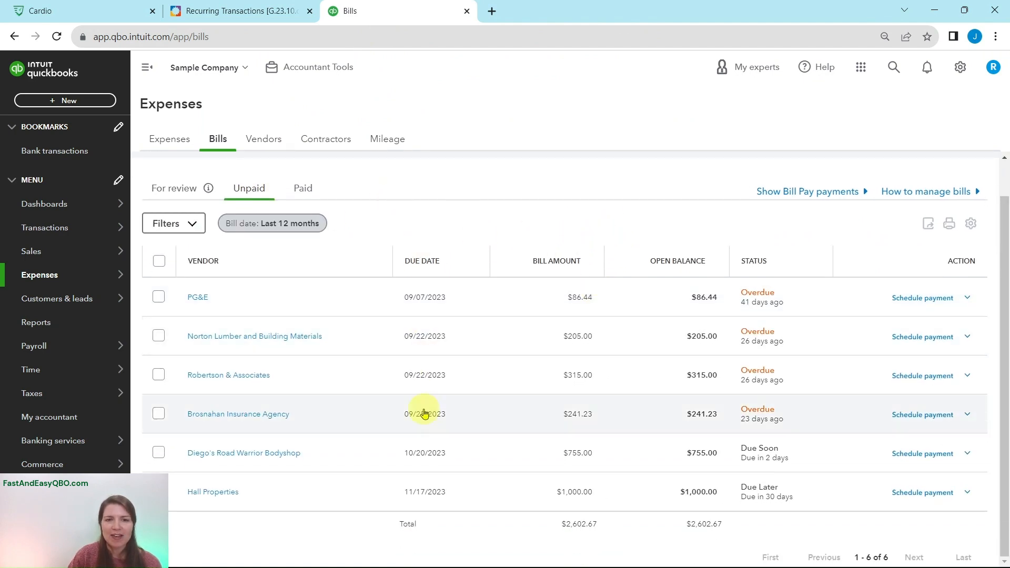
Read Step 9 of the exercise and choose Mark as paid for the unpaid Hall Properties bill
click(240, 11)
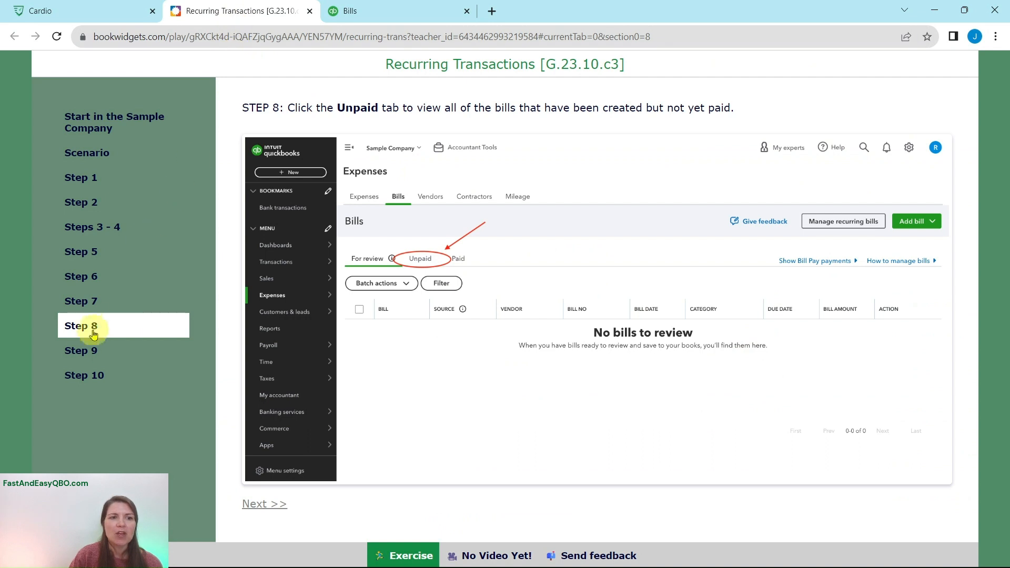
click(82, 350)
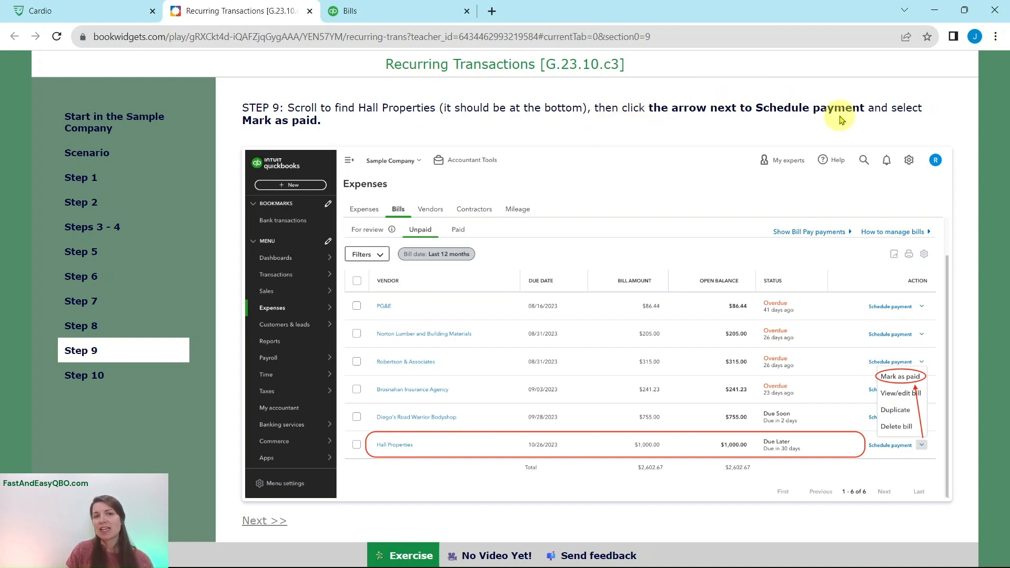
click(394, 16)
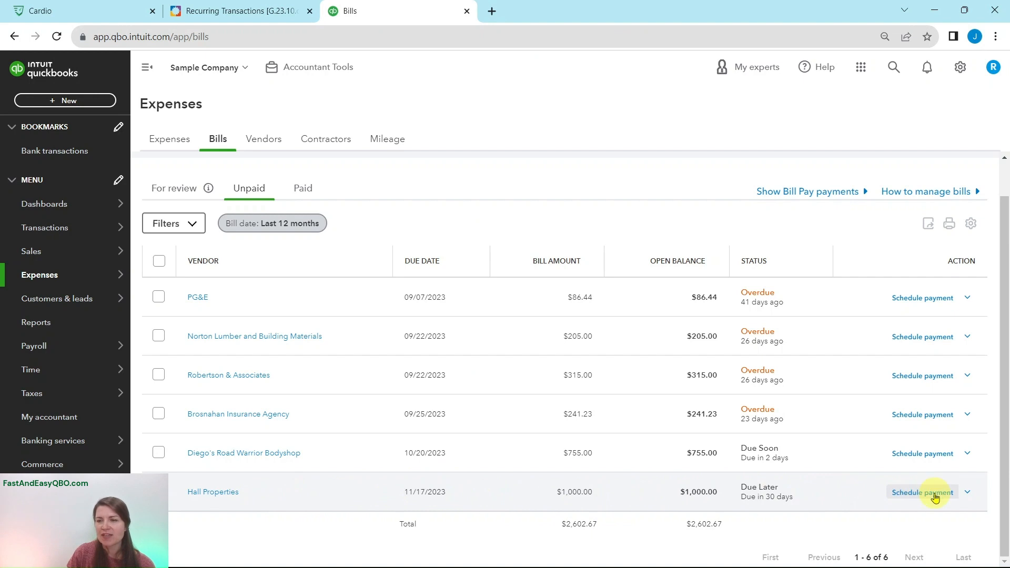
click(968, 494)
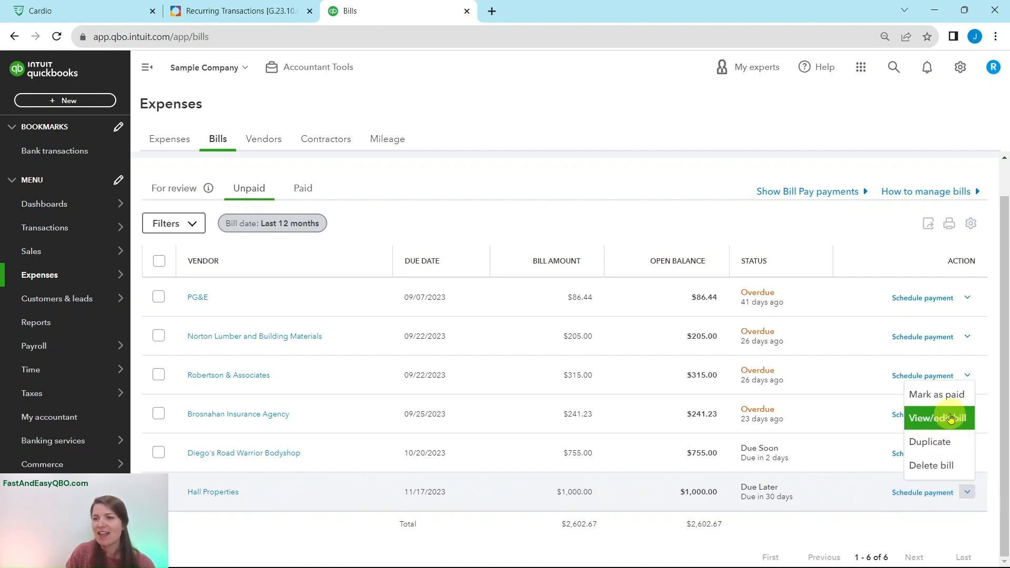
click(944, 395)
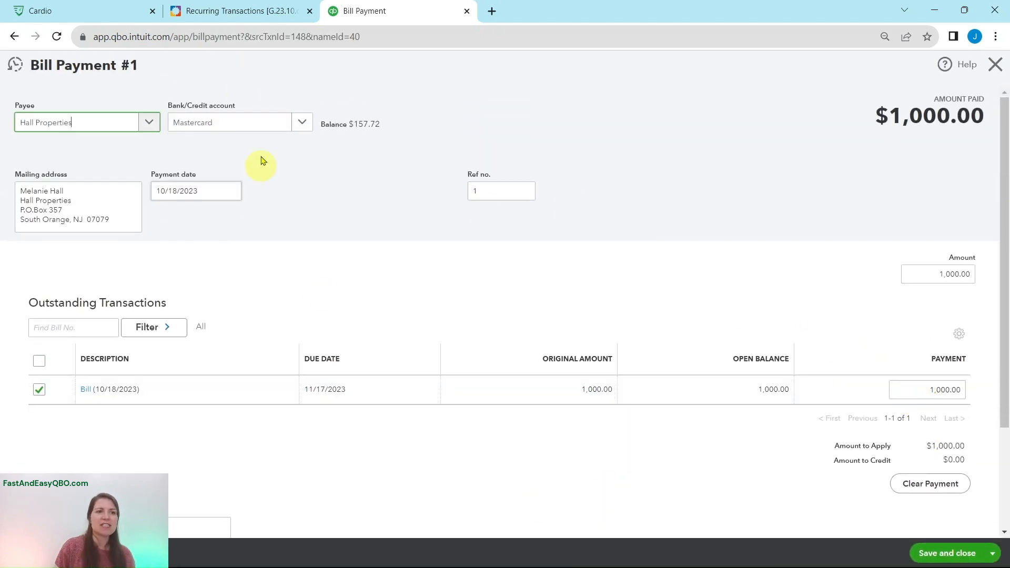
Read Step 10 of the exercise and set the bill payment's Bank/Credit account to Checking
click(227, 10)
click(101, 376)
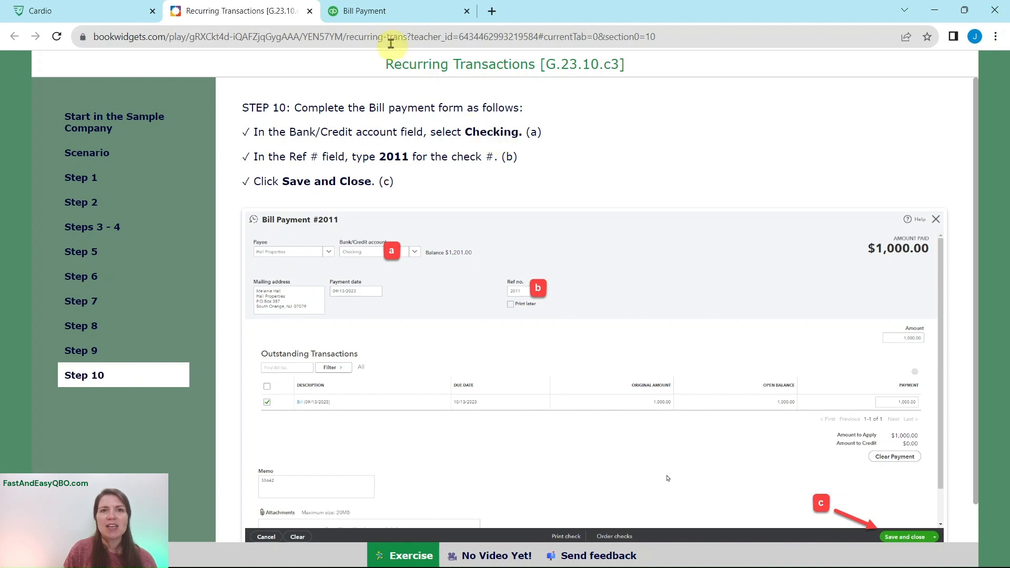
click(376, 14)
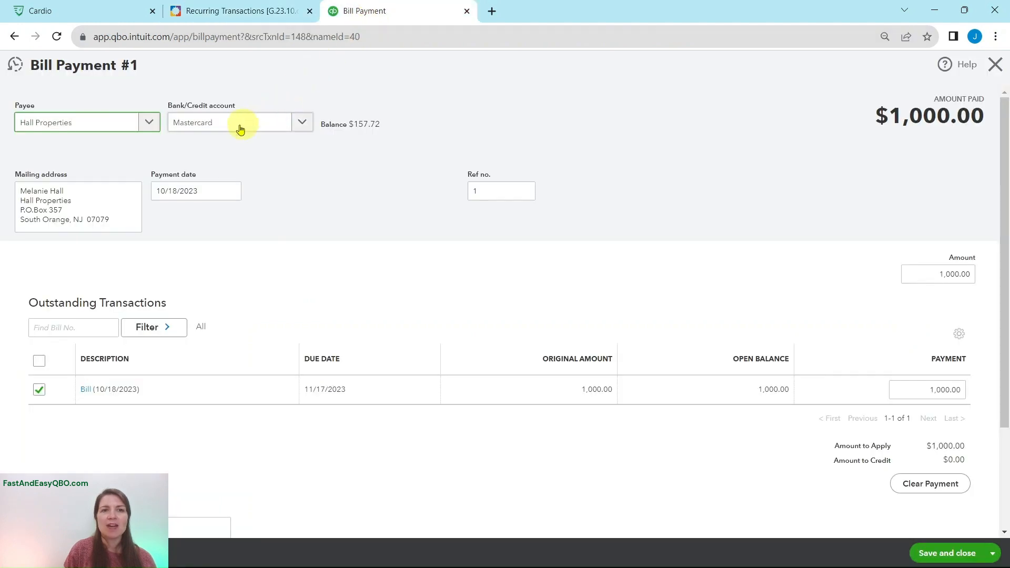
click(302, 122)
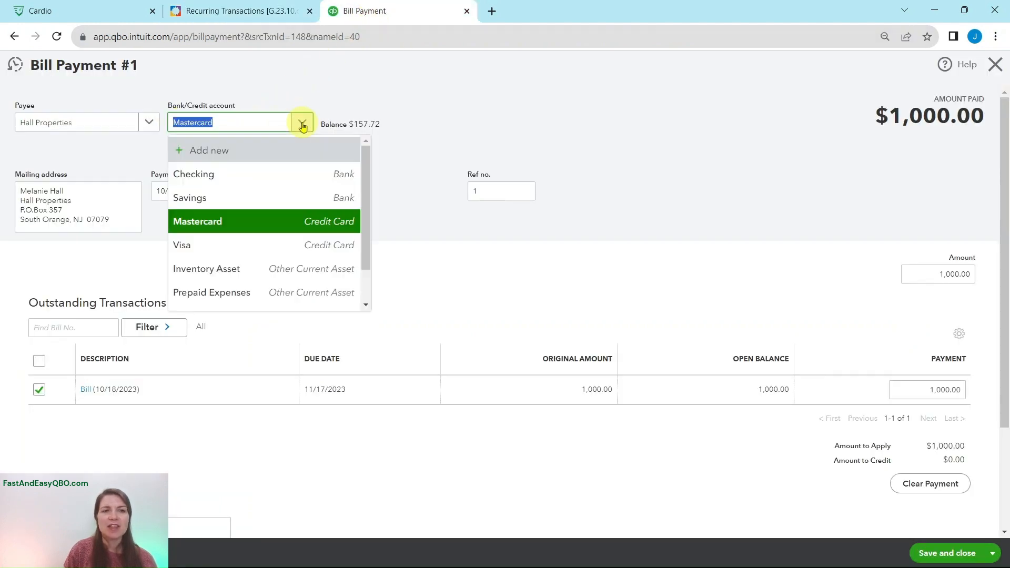
click(209, 178)
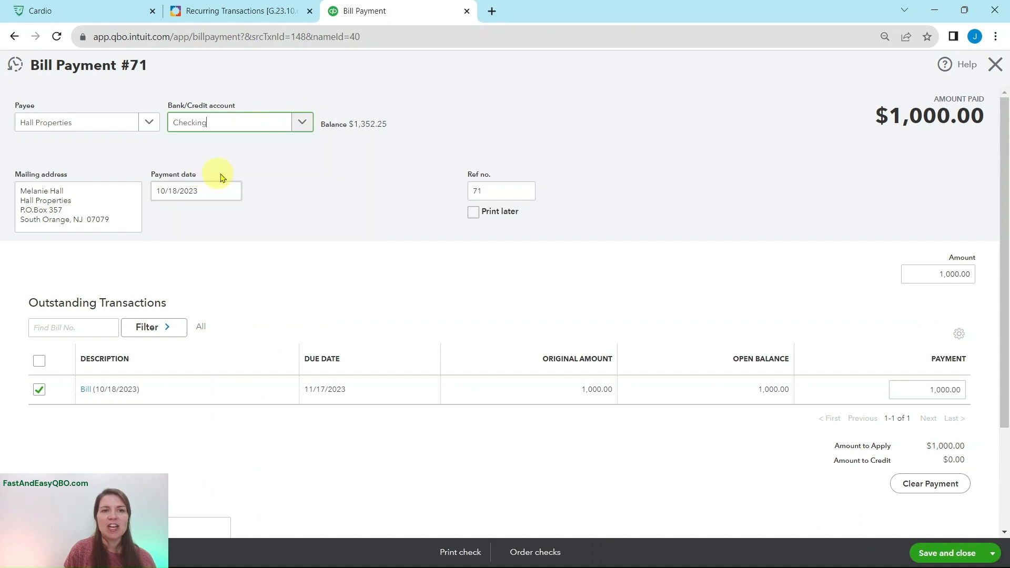
Recheck Step 10 for the check number and set the bill payment's Ref no. to 2011
click(238, 15)
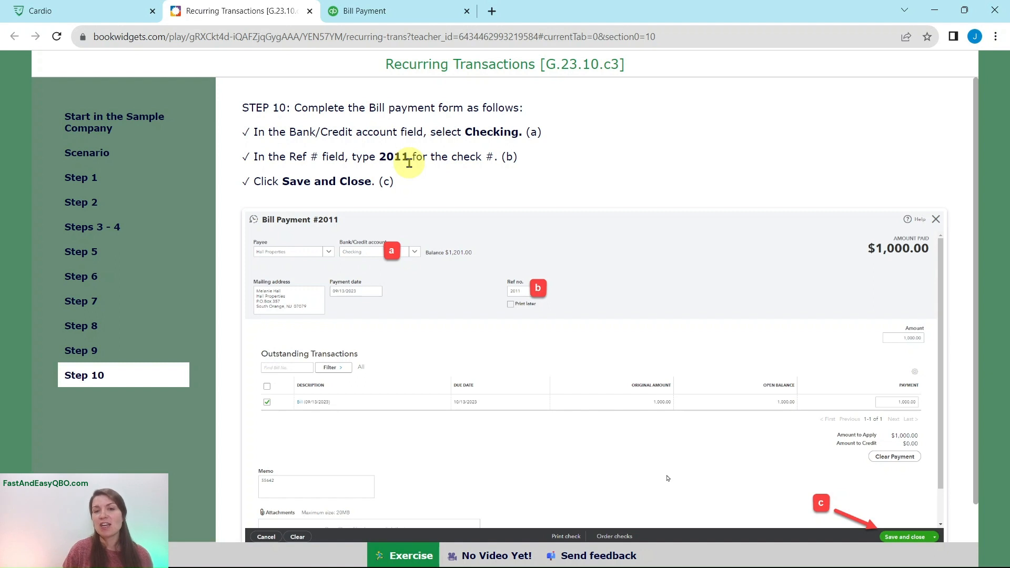
click(402, 13)
double_click(489, 189)
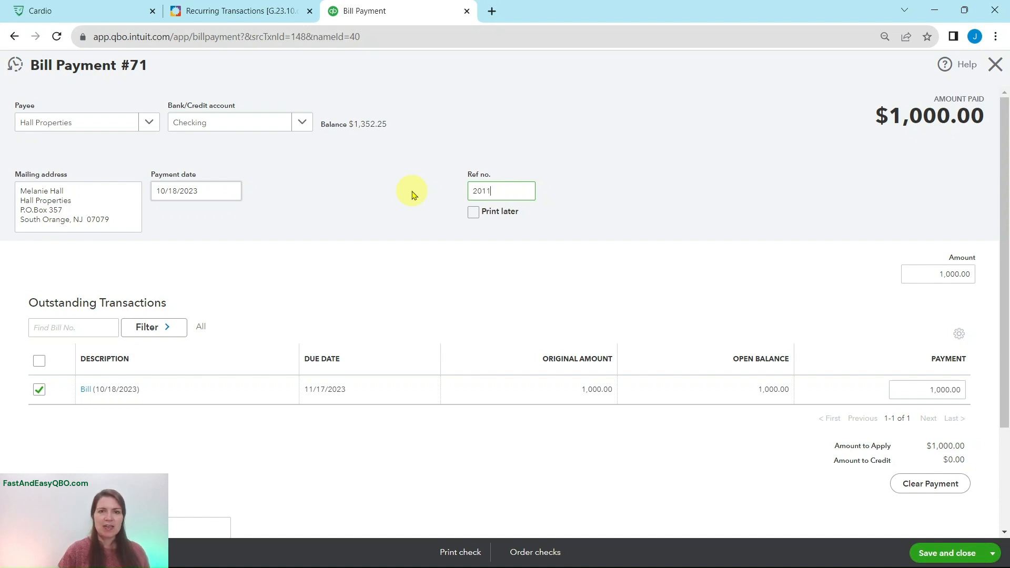
click(591, 192)
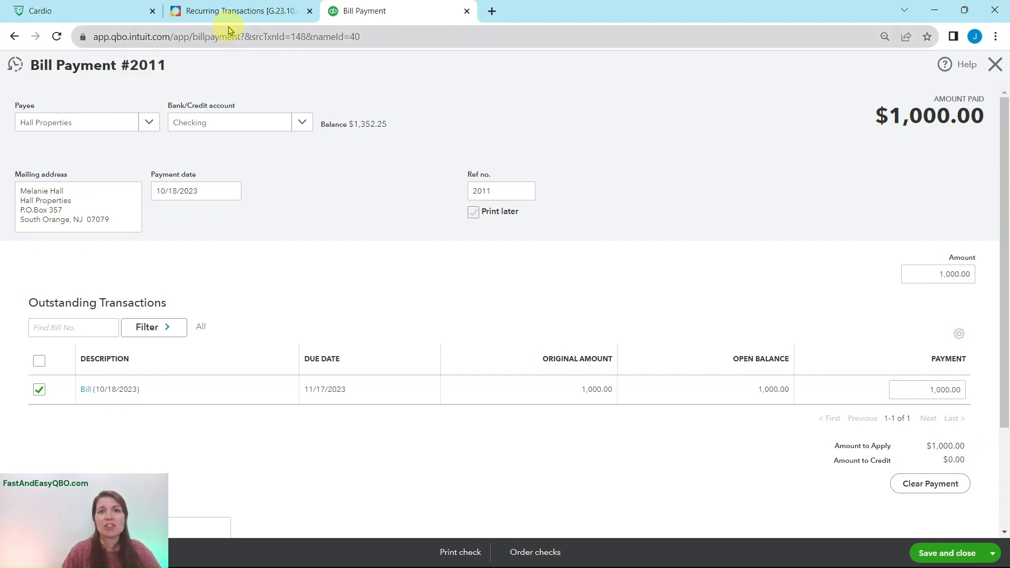
Check the payment against Step 10, save and close it, and show the paid bills
click(228, 10)
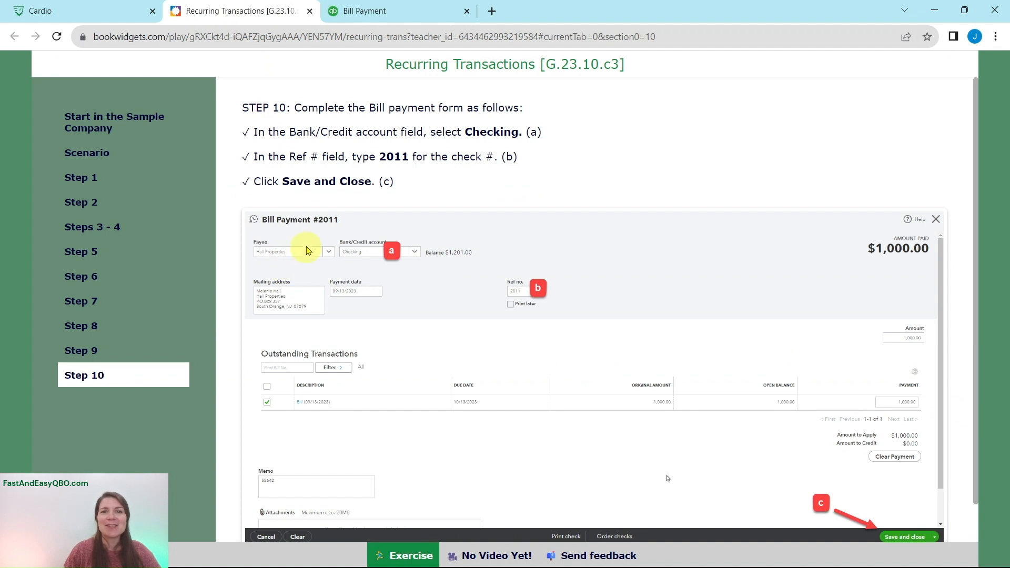
click(372, 11)
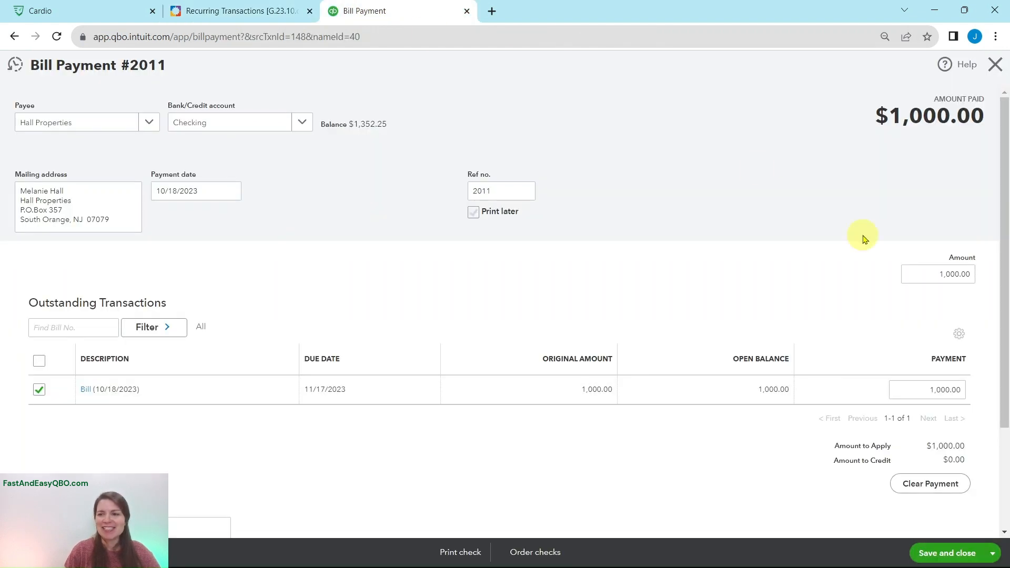
click(952, 554)
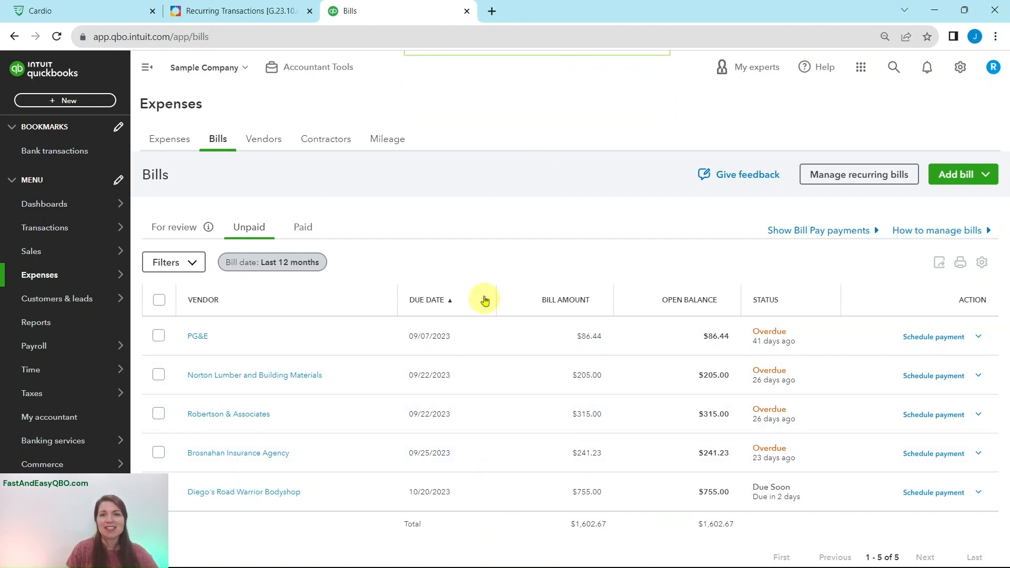
click(304, 228)
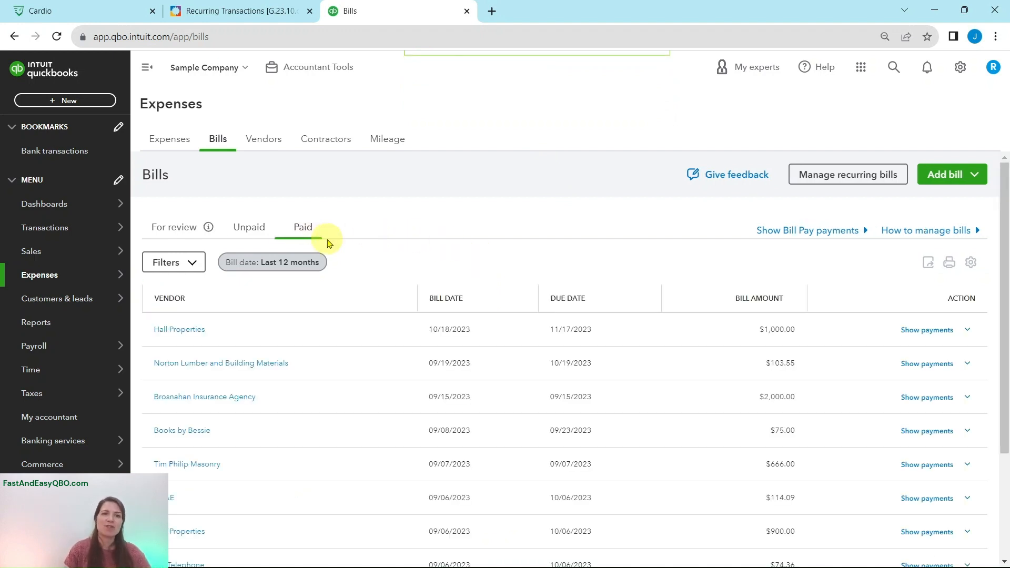